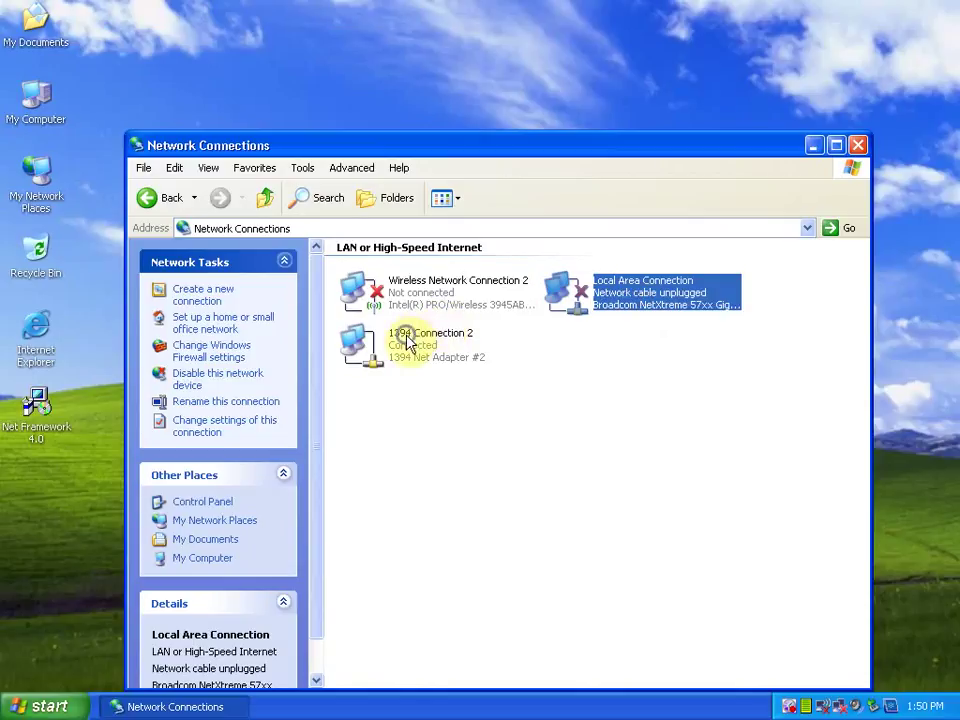
- Disable 1394 Connection 2 so all network adapters are off, and close Network Connections
click(422, 345)
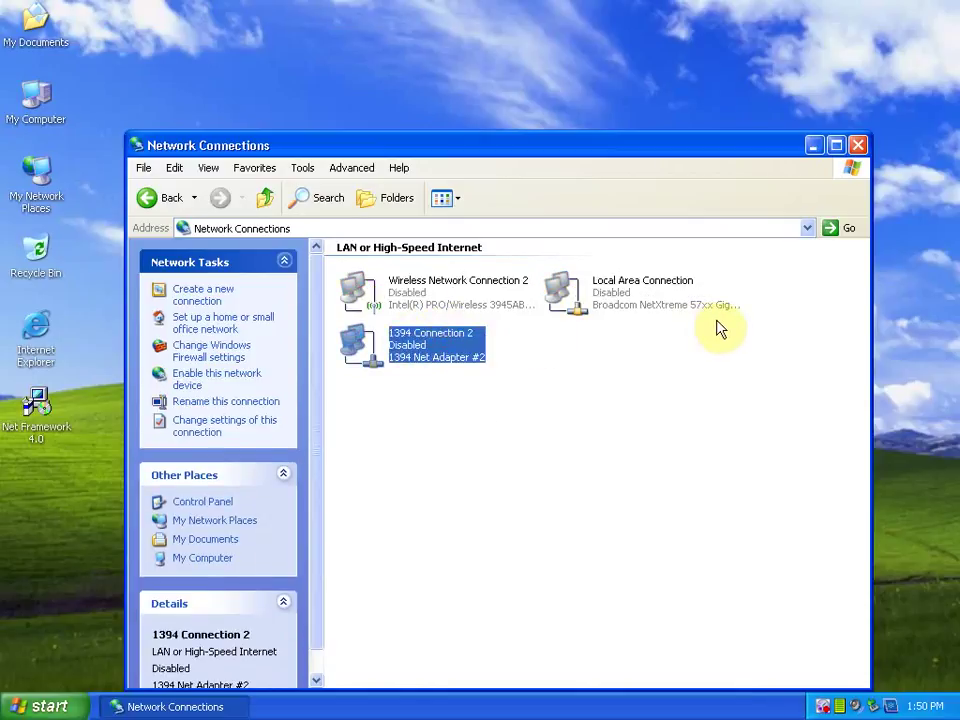
click(859, 146)
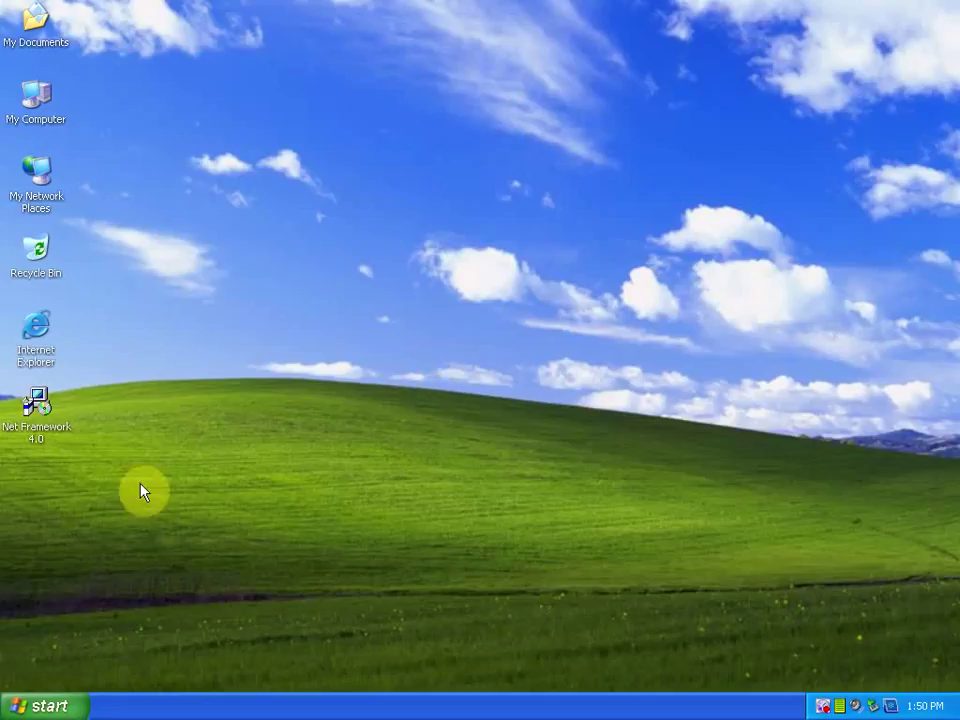
- Open the ASP_PSA (E:) CD and copy the Read me and SuperScan files
right_click(32, 101)
click(63, 105)
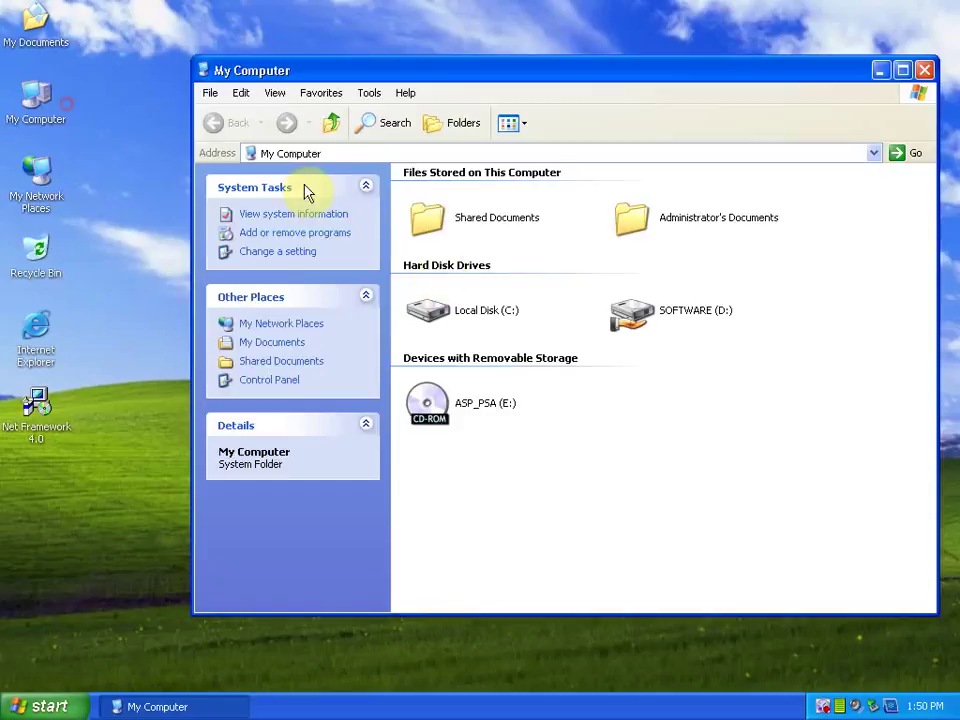
right_click(480, 403)
click(512, 416)
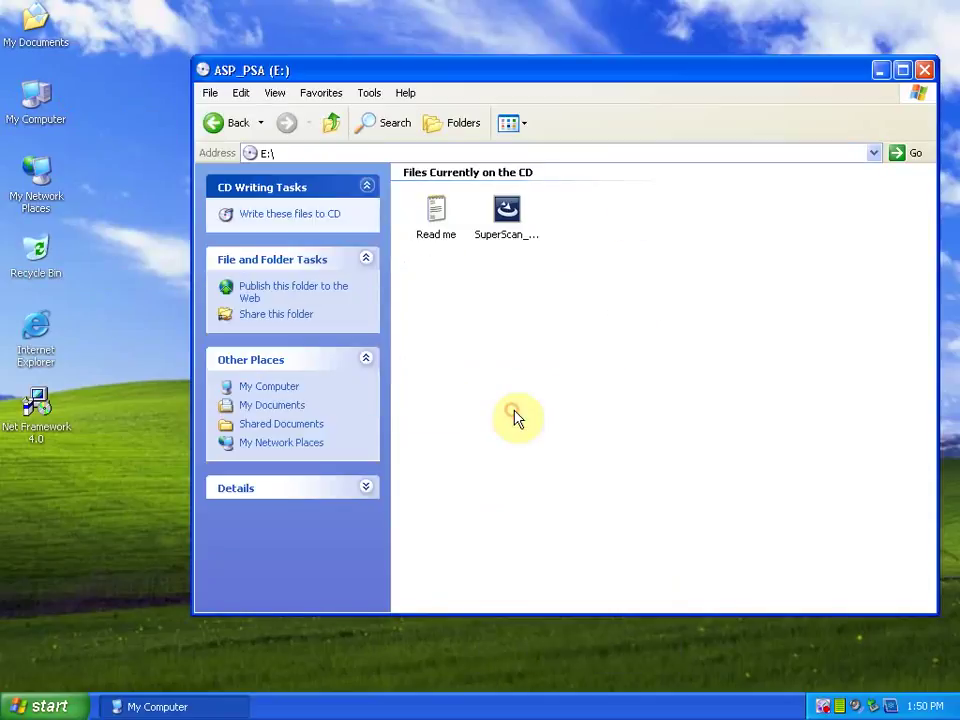
drag(540, 326, 425, 224)
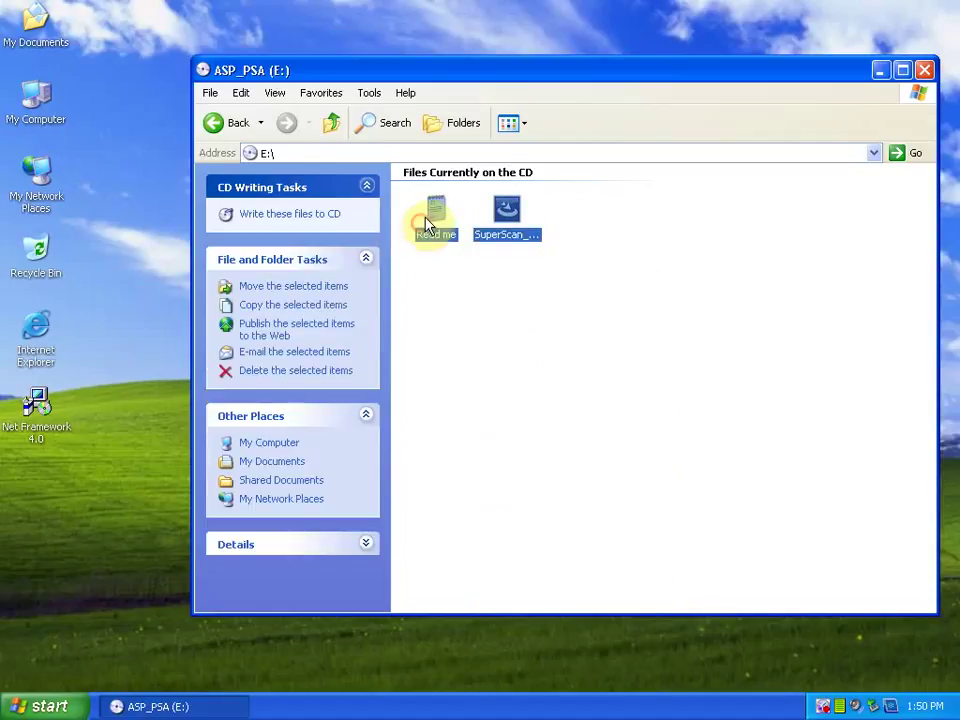
right_click(435, 210)
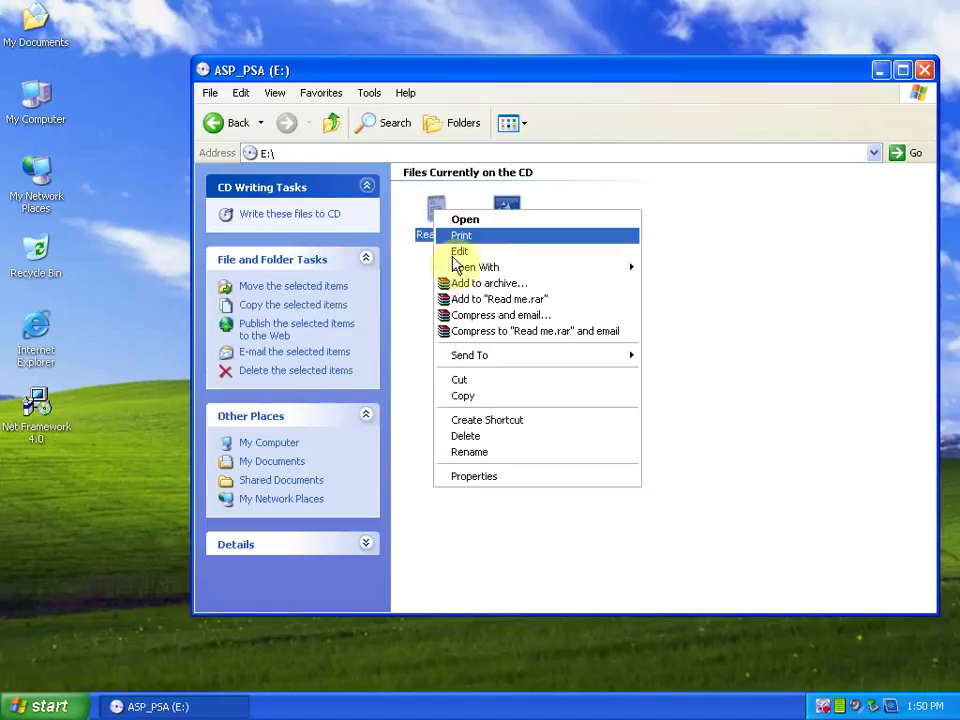
click(462, 396)
- Paste both files onto the desktop, close the CD window, and open Read me in Notepad
right_click(38, 470)
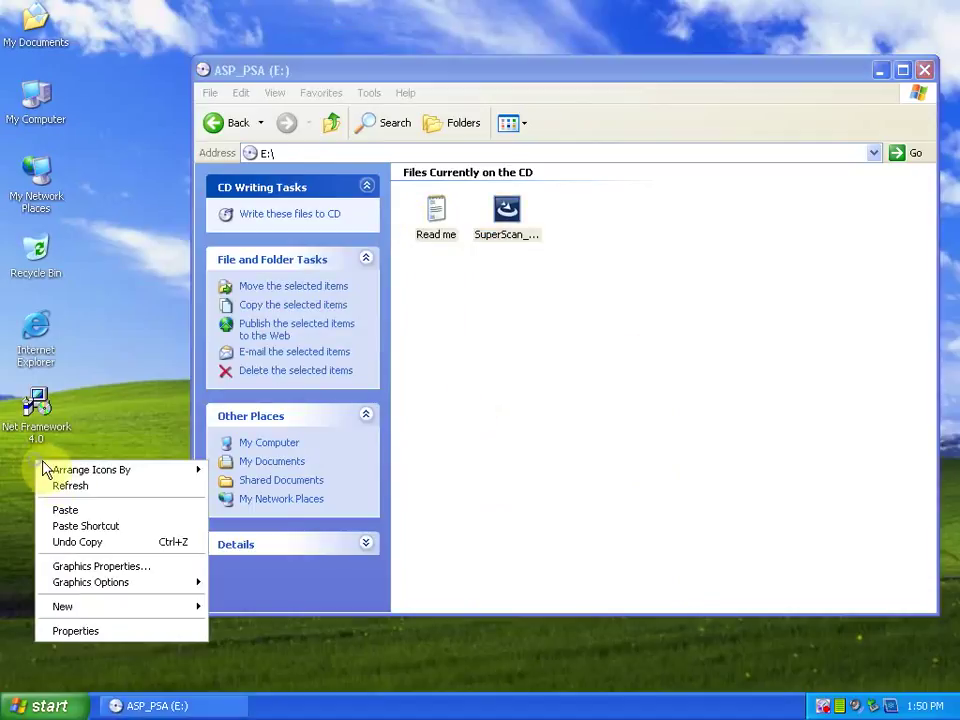
click(68, 510)
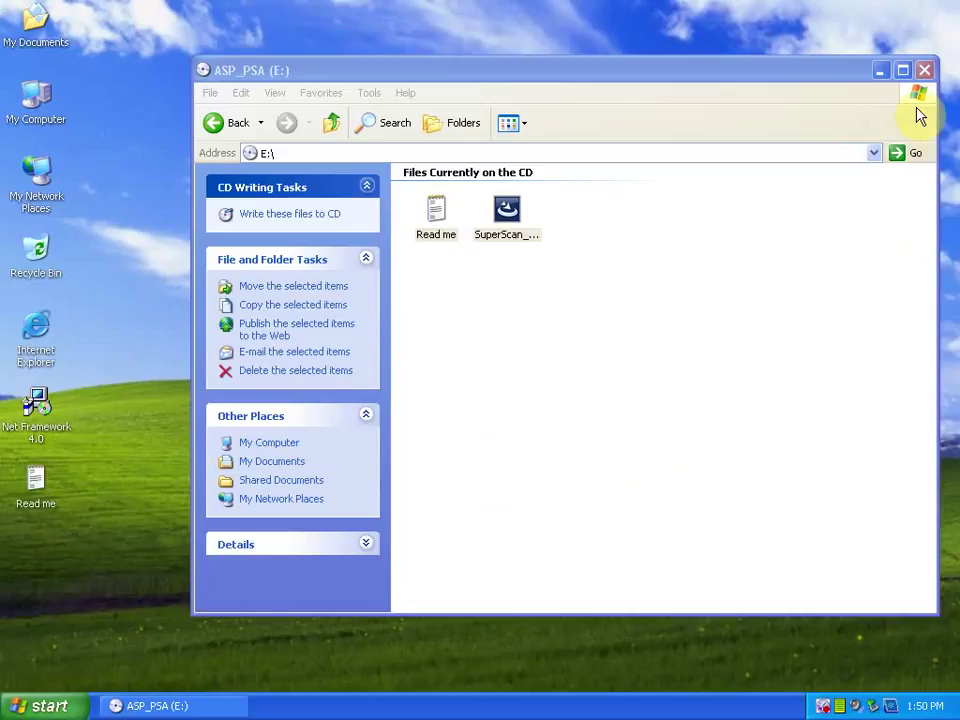
click(930, 70)
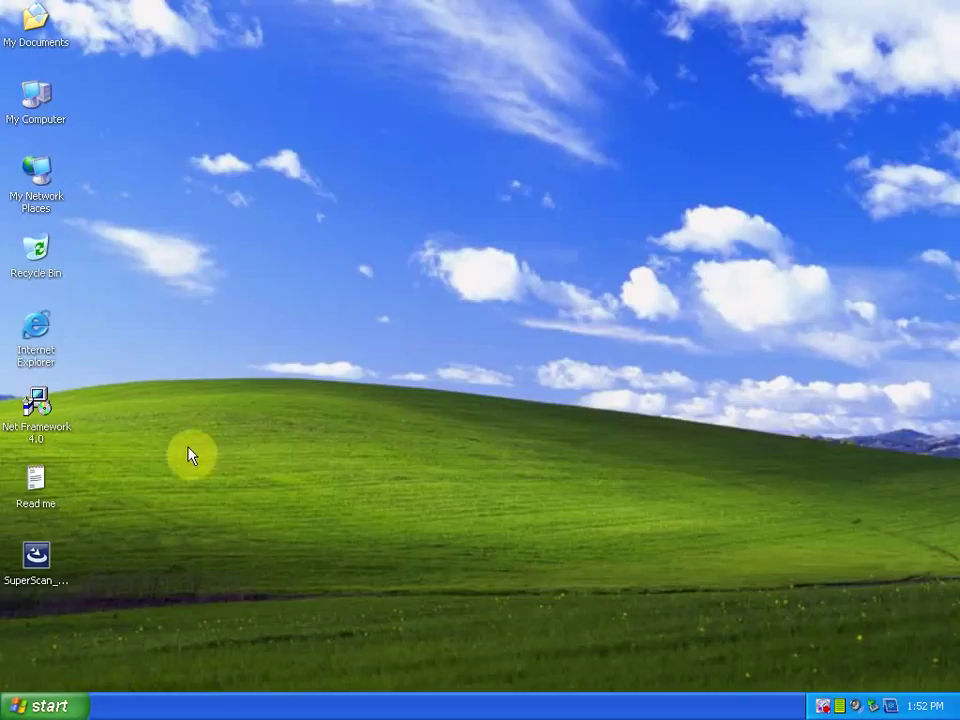
right_click(36, 482)
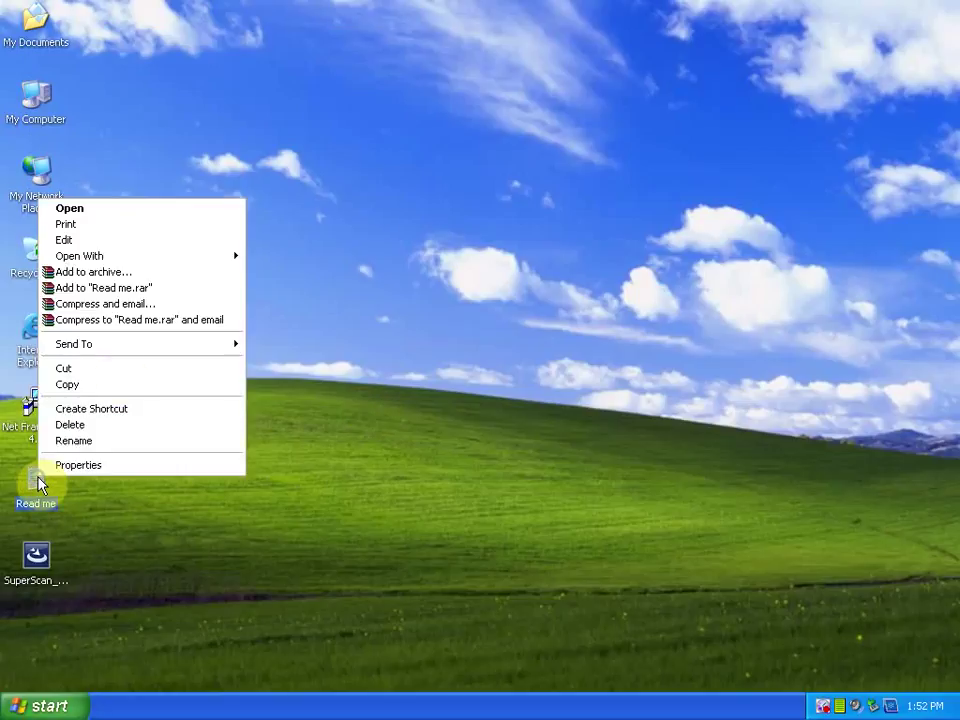
click(118, 212)
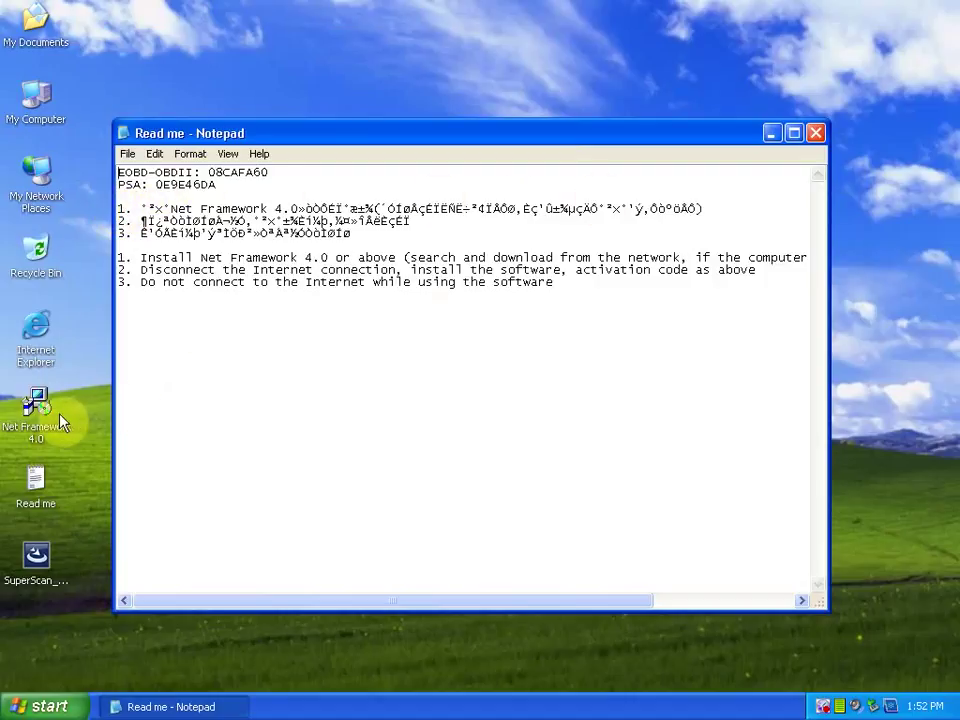
- Run the Net Framework 4.0 installer, accept the licence terms, and install .NET Framework 4 to completion
right_click(33, 410)
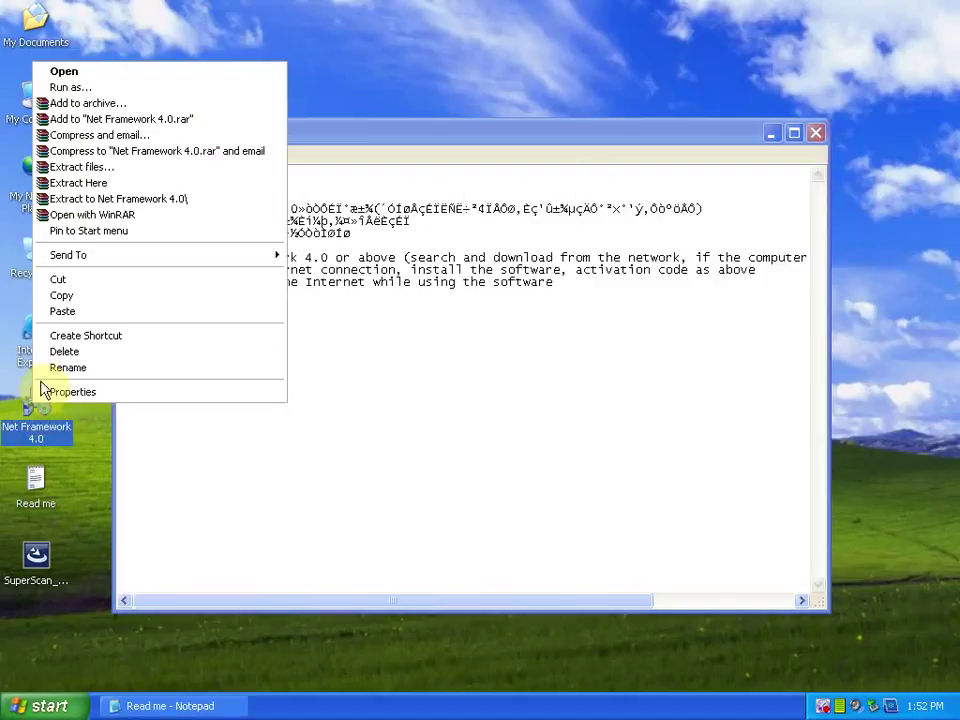
click(64, 72)
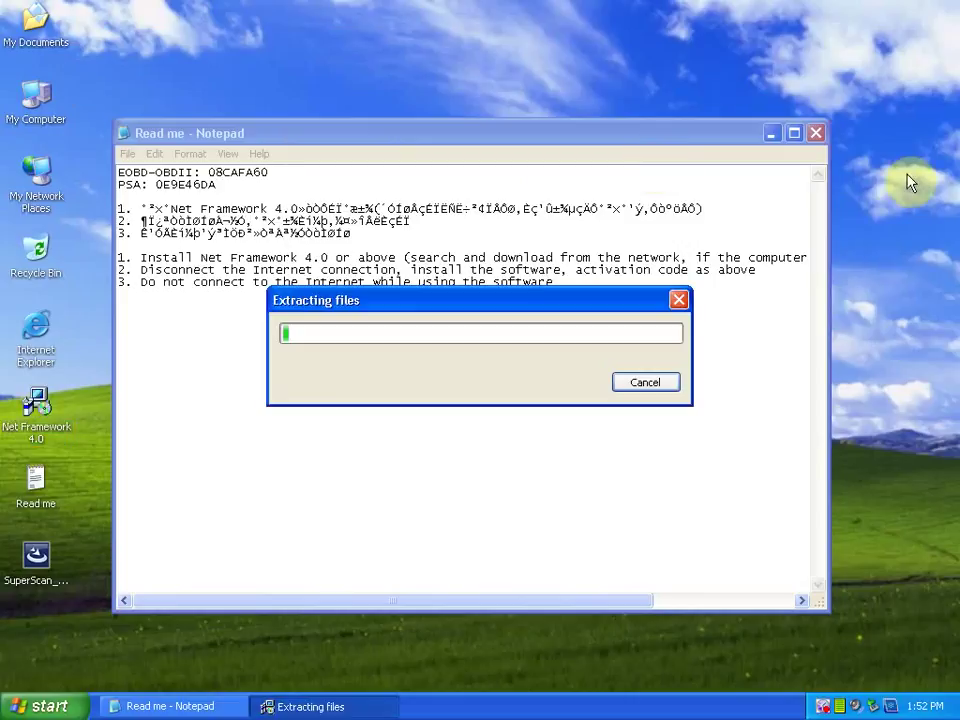
click(768, 134)
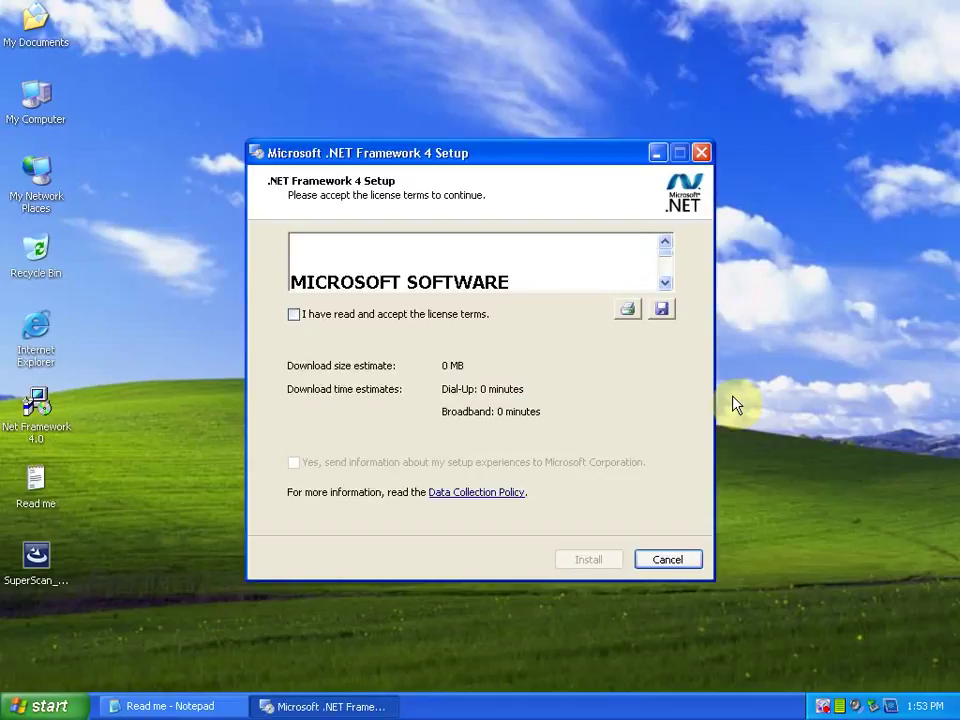
click(293, 314)
click(589, 558)
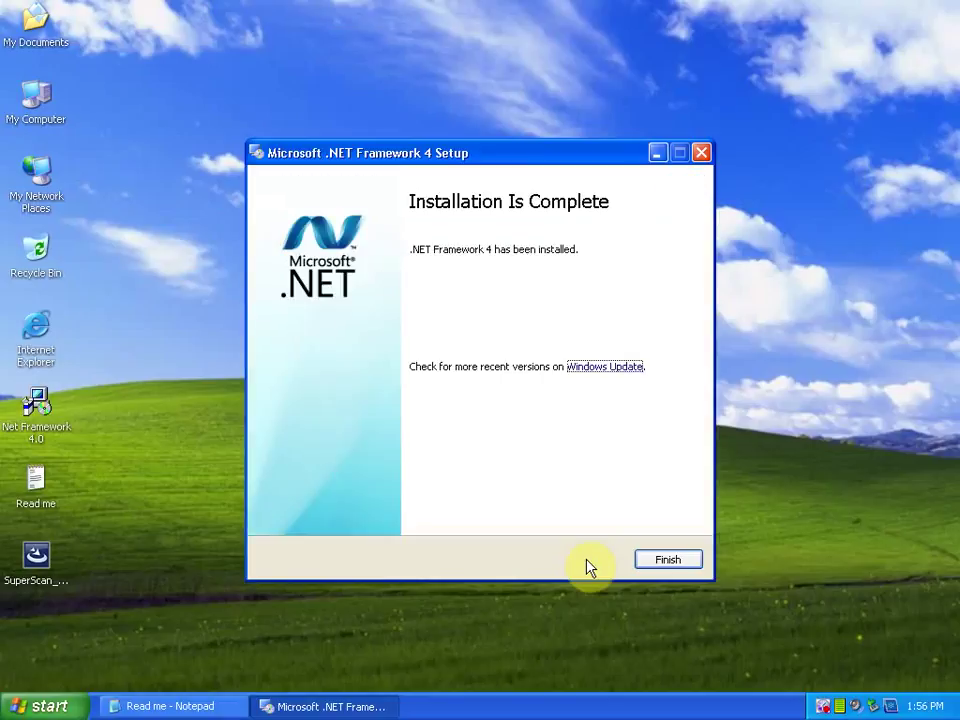
click(666, 558)
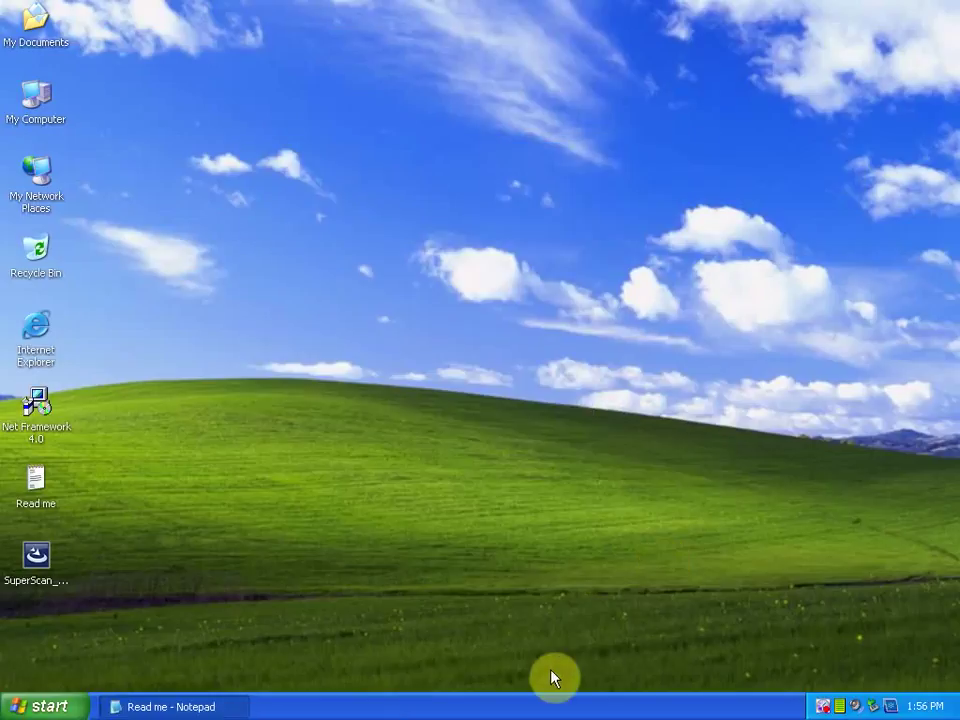
- Delete the Net Framework 4.0 installer from the desktop to the Recycle Bin
right_click(52, 424)
click(100, 370)
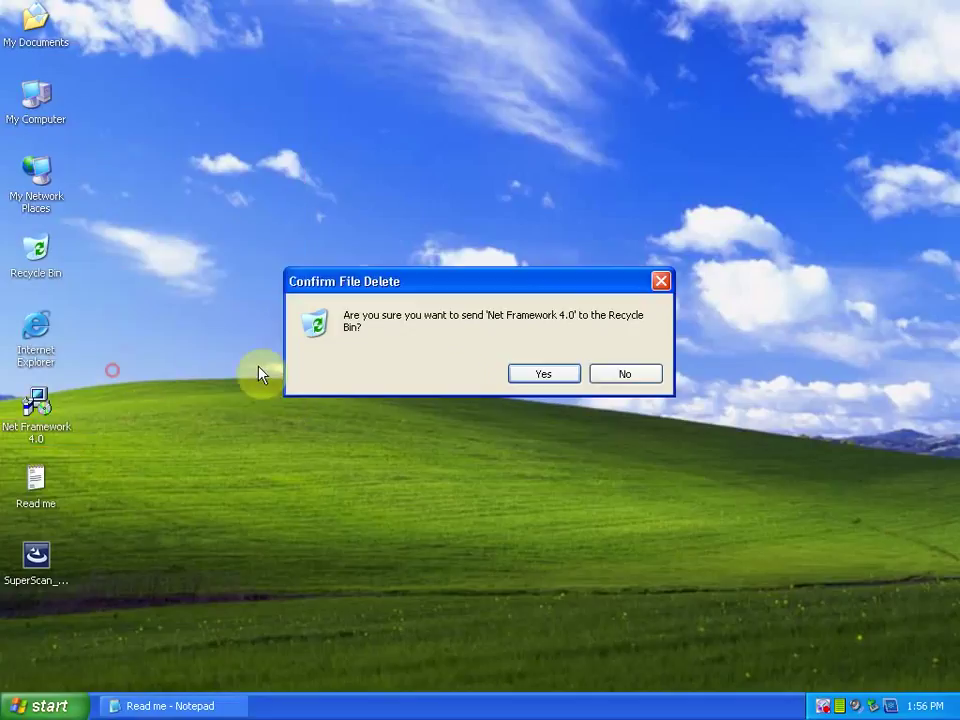
click(522, 375)
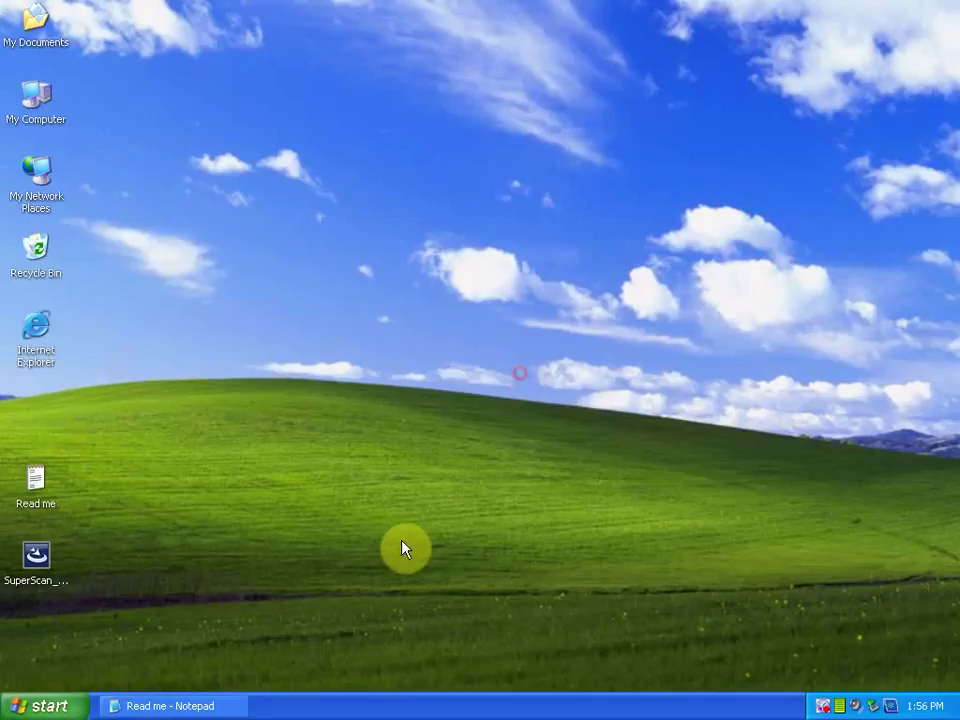
- Launch the SuperScan installer in English (United States) and install the Visual C++ 2010 SP1 prerequisite
right_click(37, 568)
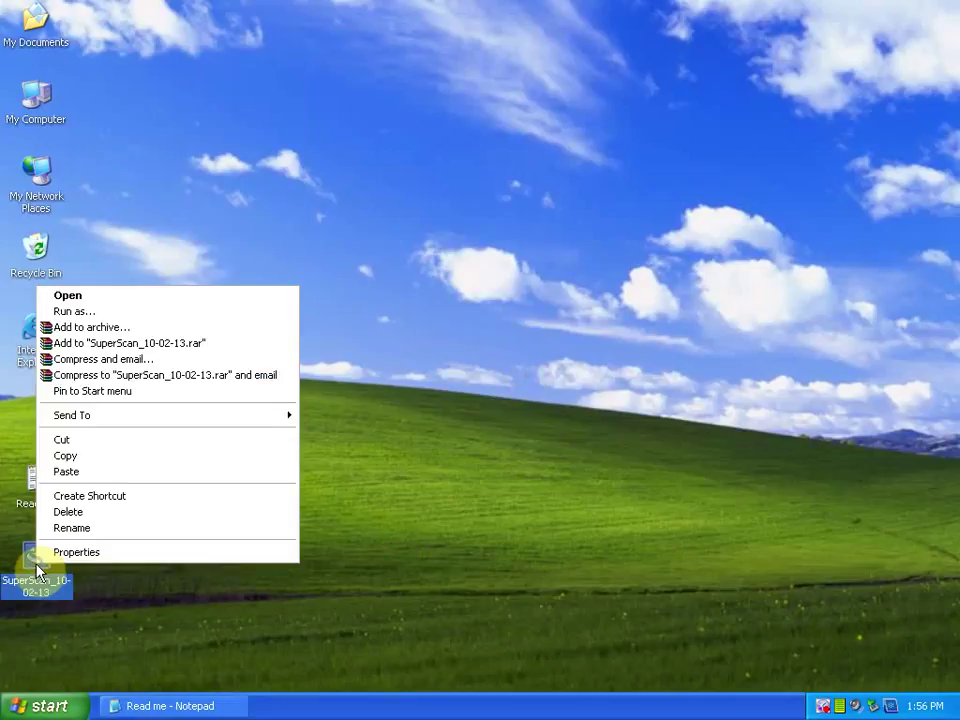
click(99, 298)
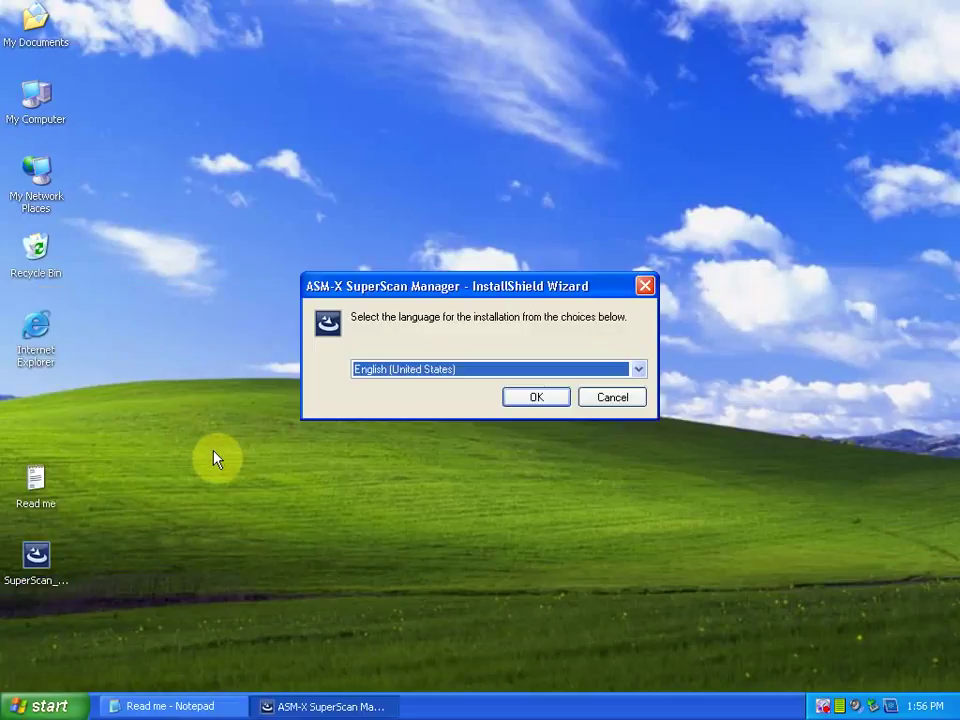
click(639, 371)
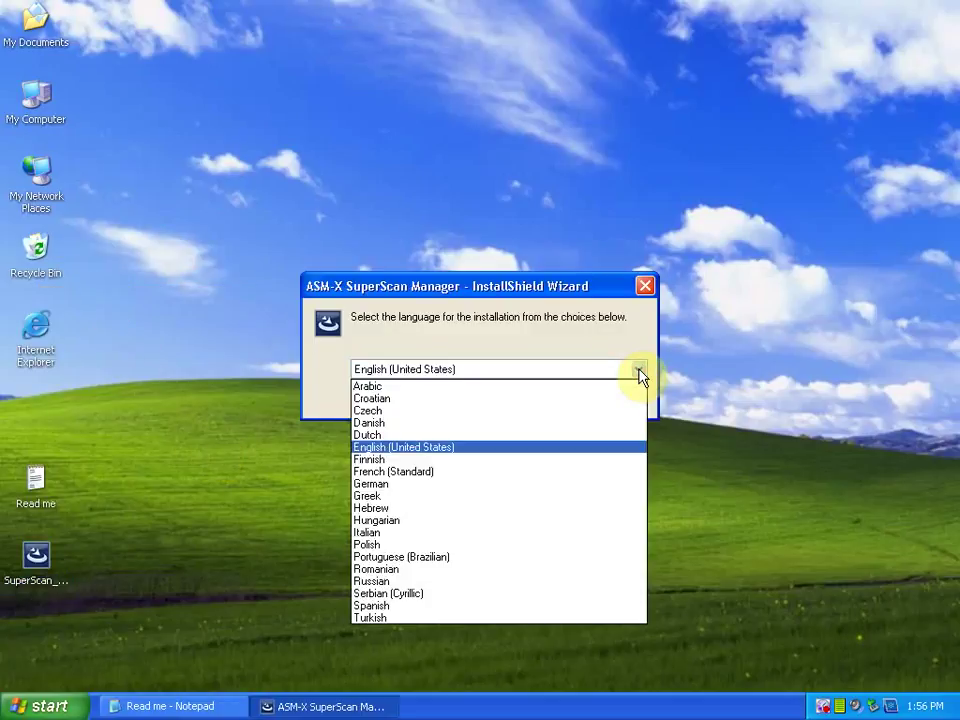
click(640, 370)
click(534, 397)
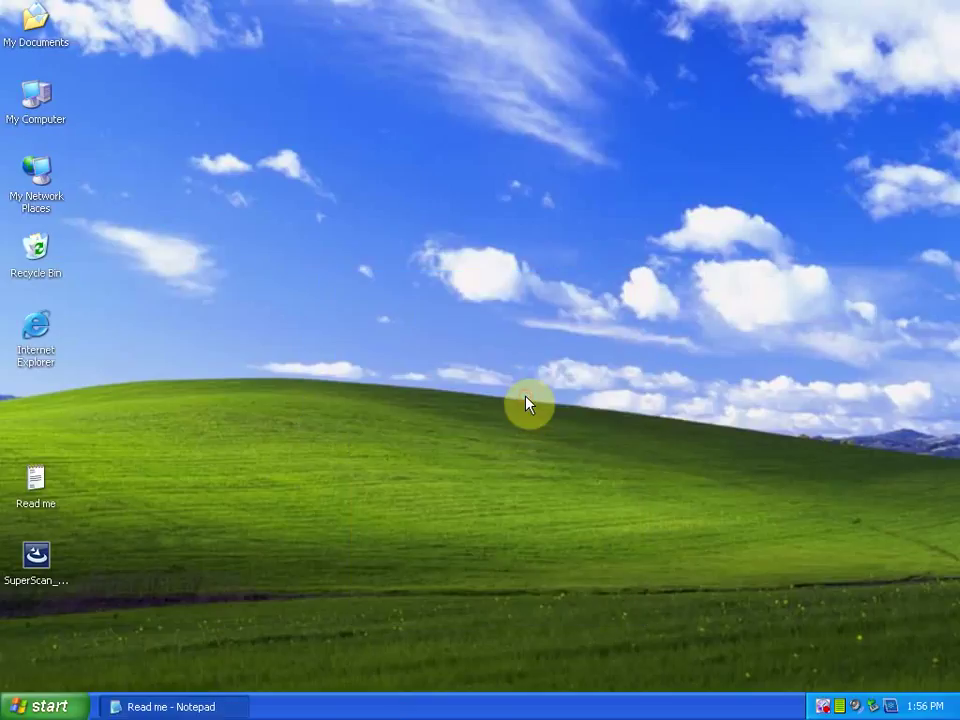
click(570, 501)
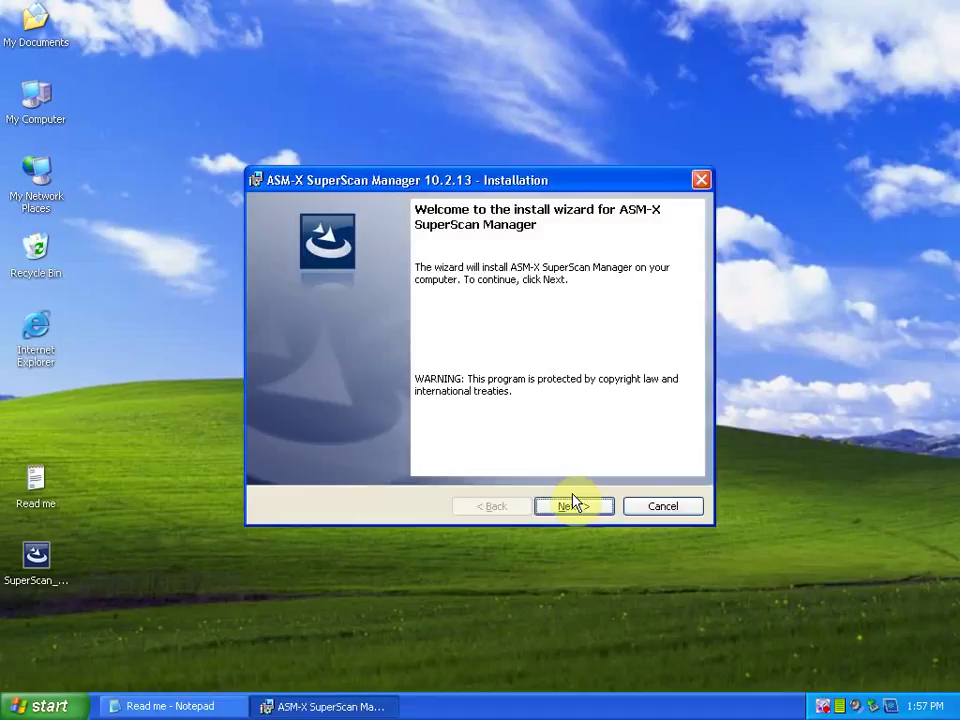
- Accept the licence and install SuperScan Manager 10.2.13 into the default destination folder
click(578, 506)
click(381, 441)
click(572, 506)
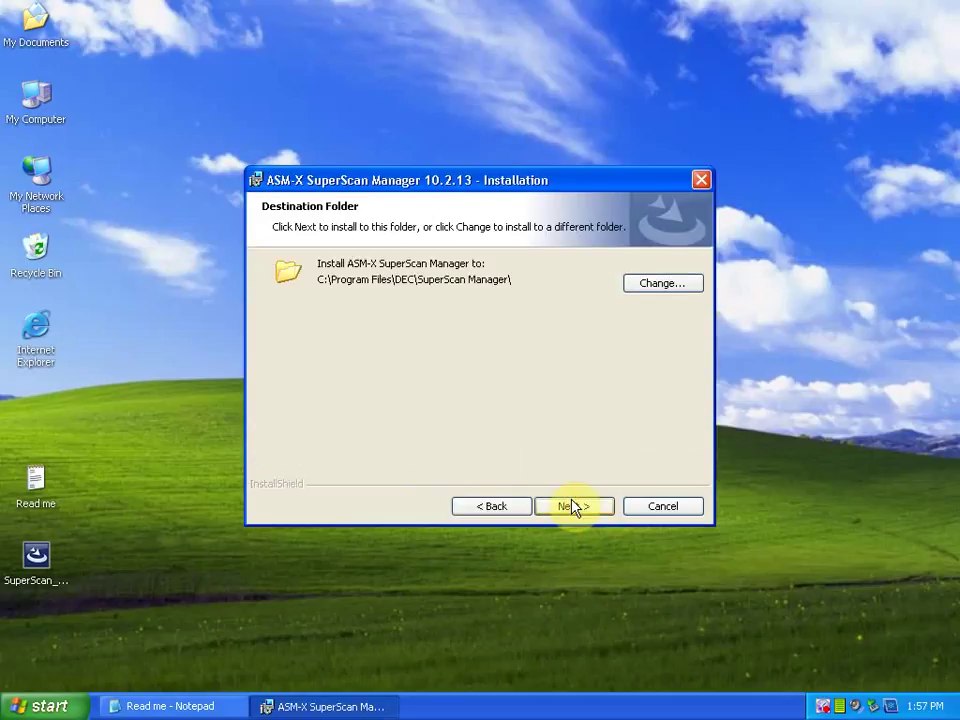
click(572, 506)
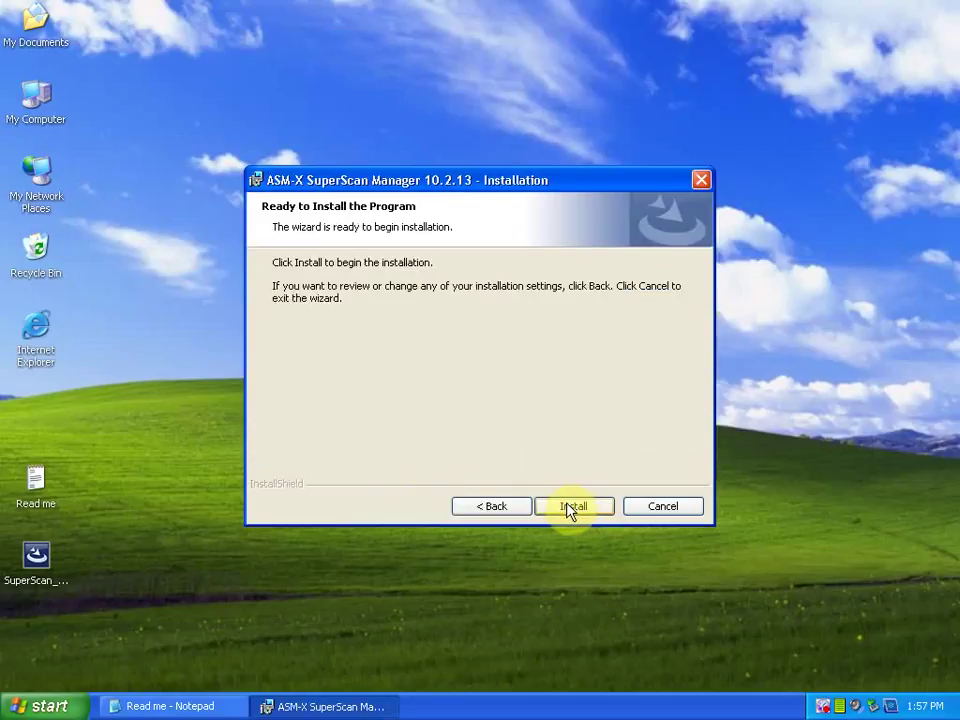
click(570, 508)
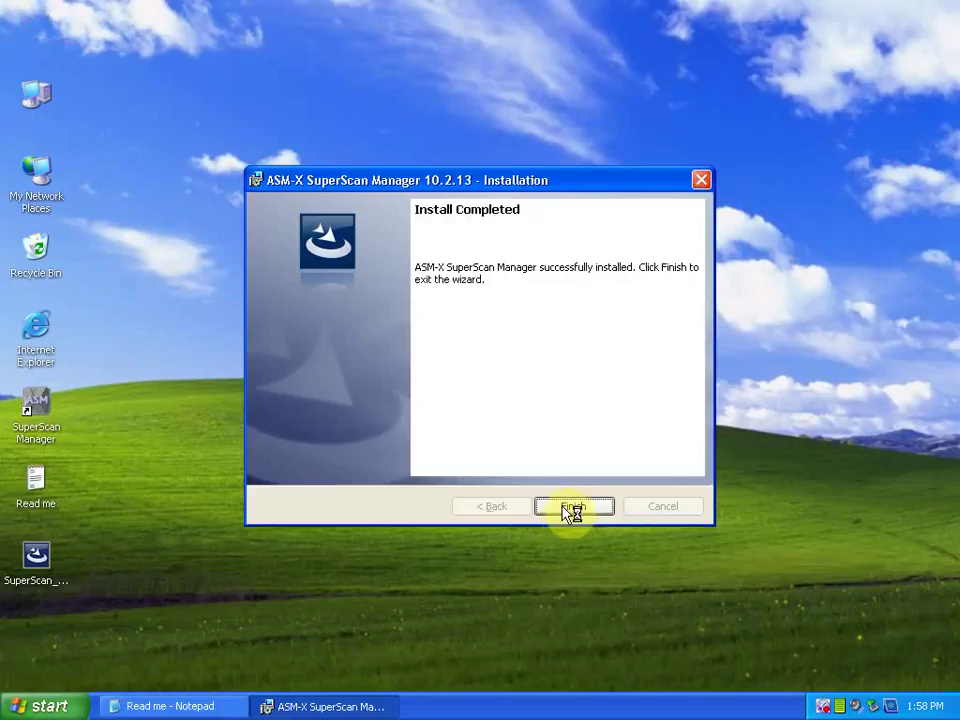
click(575, 508)
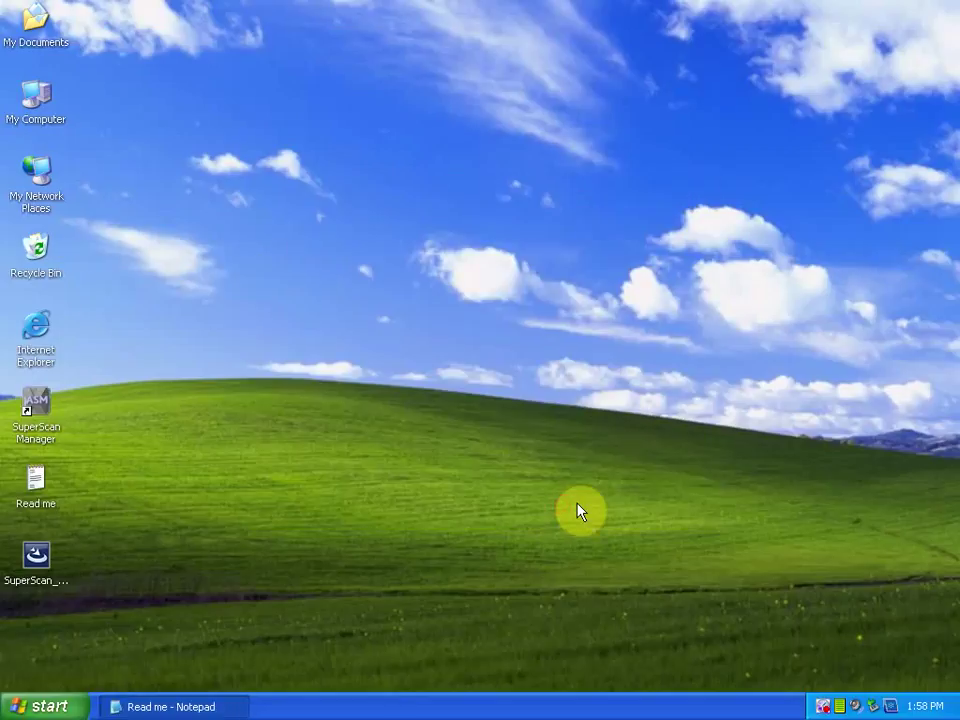
- Delete the SuperScan_10-02-13 installer from the desktop, keeping the shortcut and Read me
right_click(37, 585)
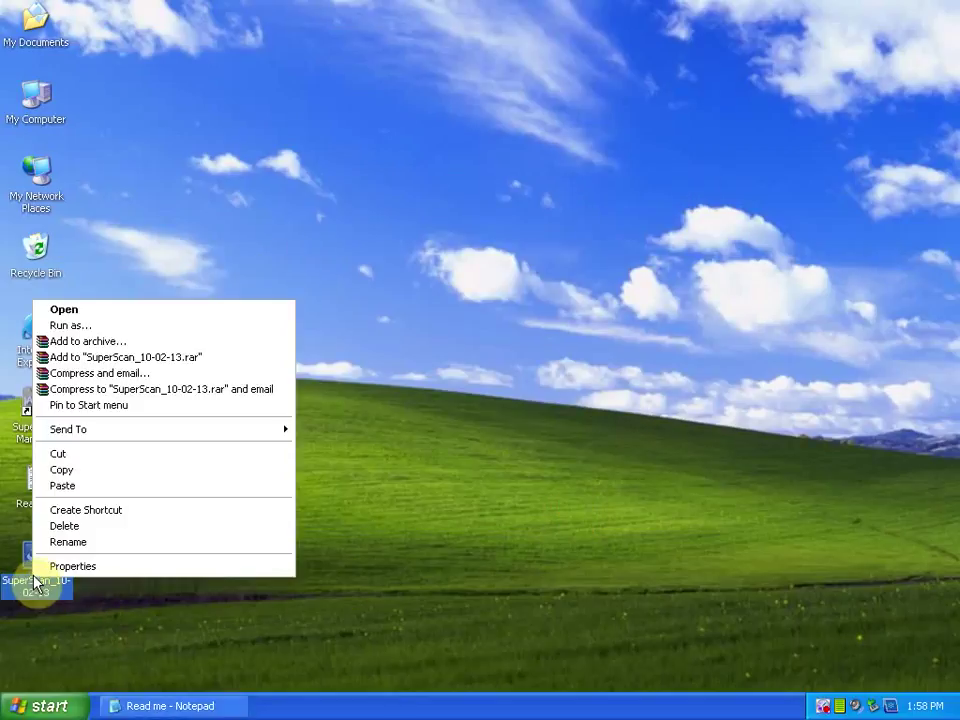
click(64, 526)
click(544, 375)
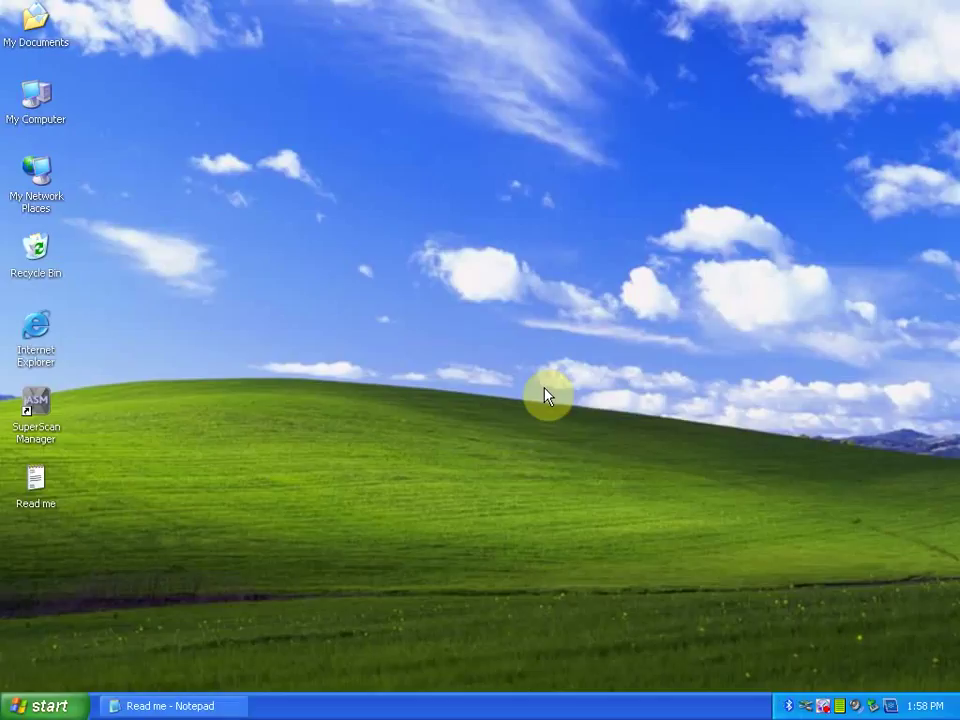
right_click(791, 704)
- In Bluetooth Settings, add a new device and select the AutoScan&Programming adapter
click(744, 671)
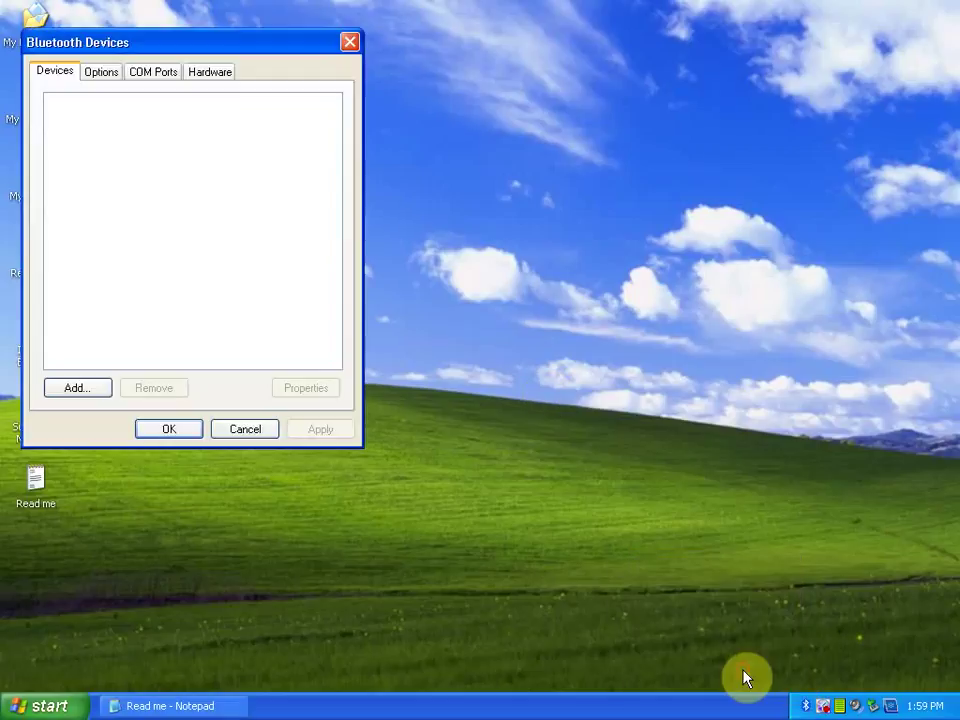
click(76, 389)
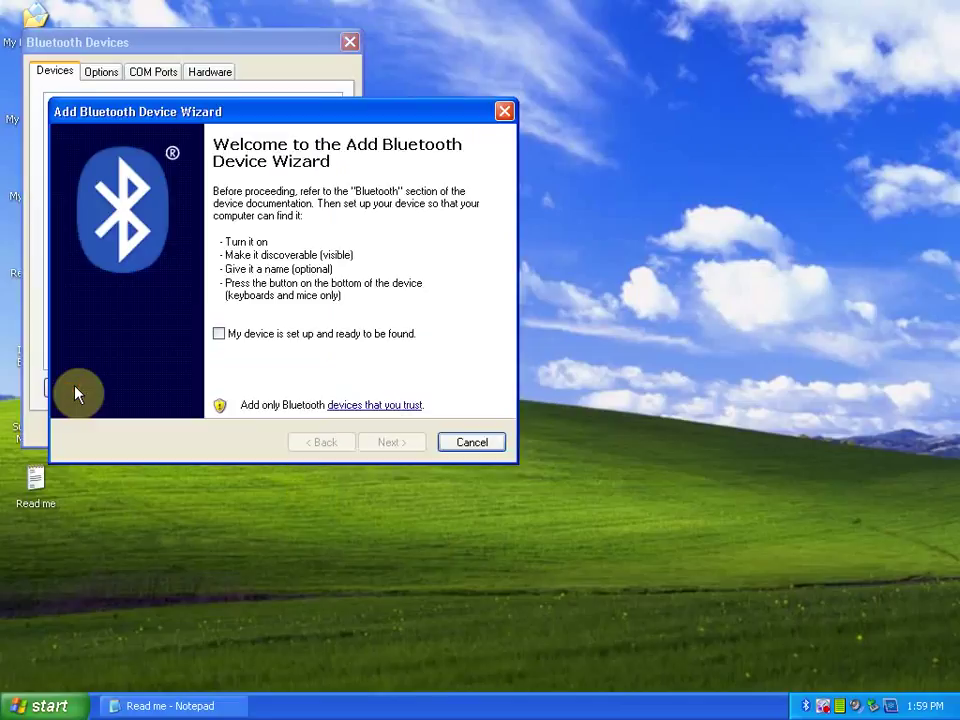
click(218, 335)
click(391, 444)
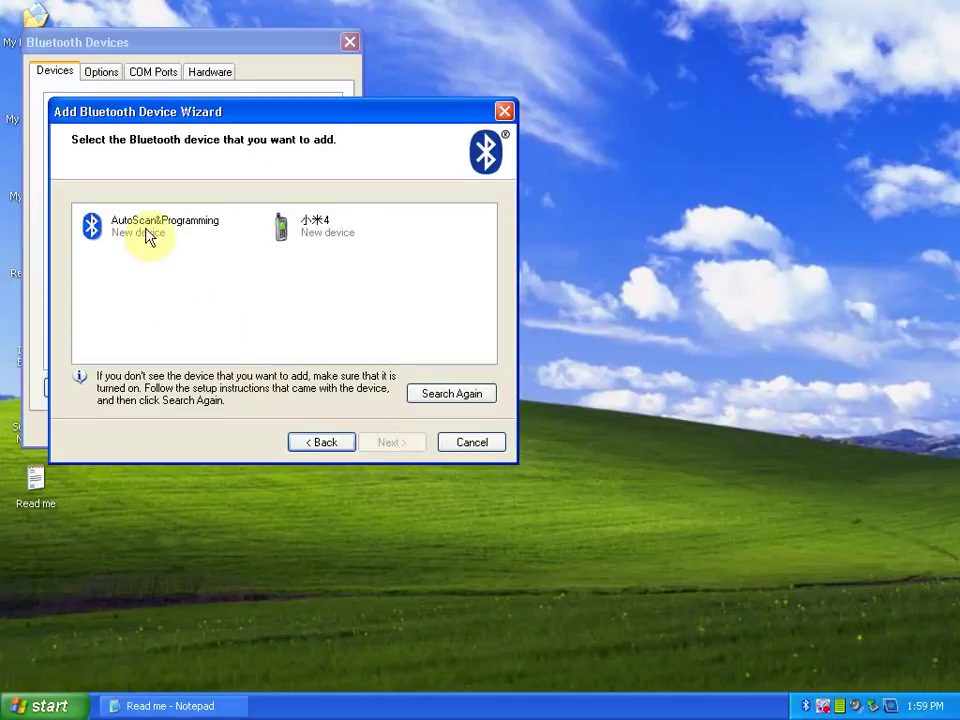
click(146, 236)
click(388, 442)
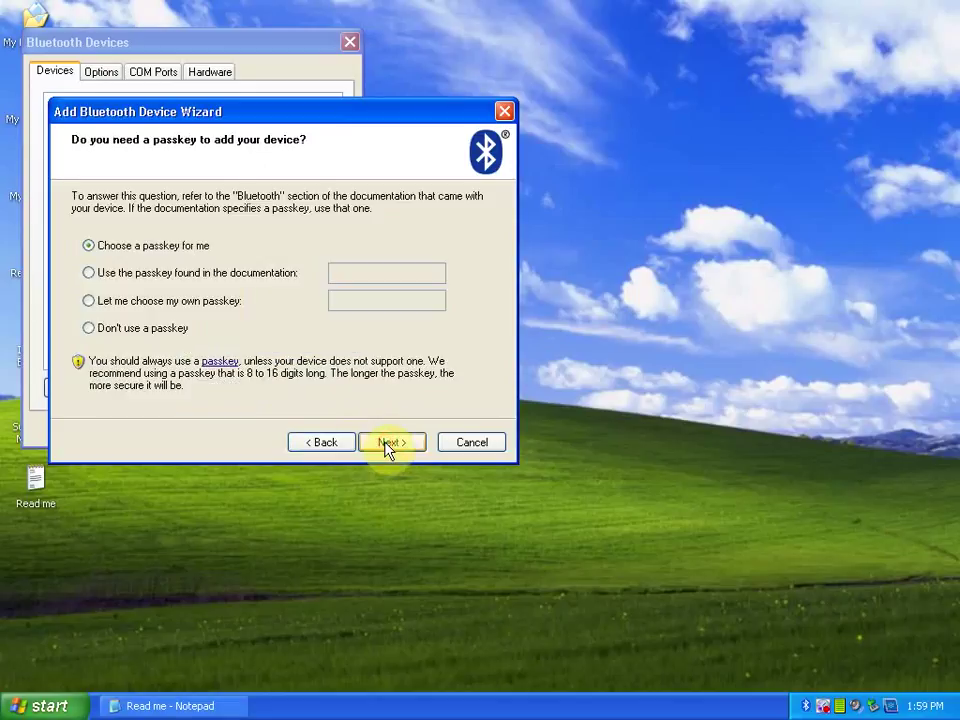
- Pair it with the documented passkey, getting COM4 outgoing and COM5 incoming, then close settings
click(141, 274)
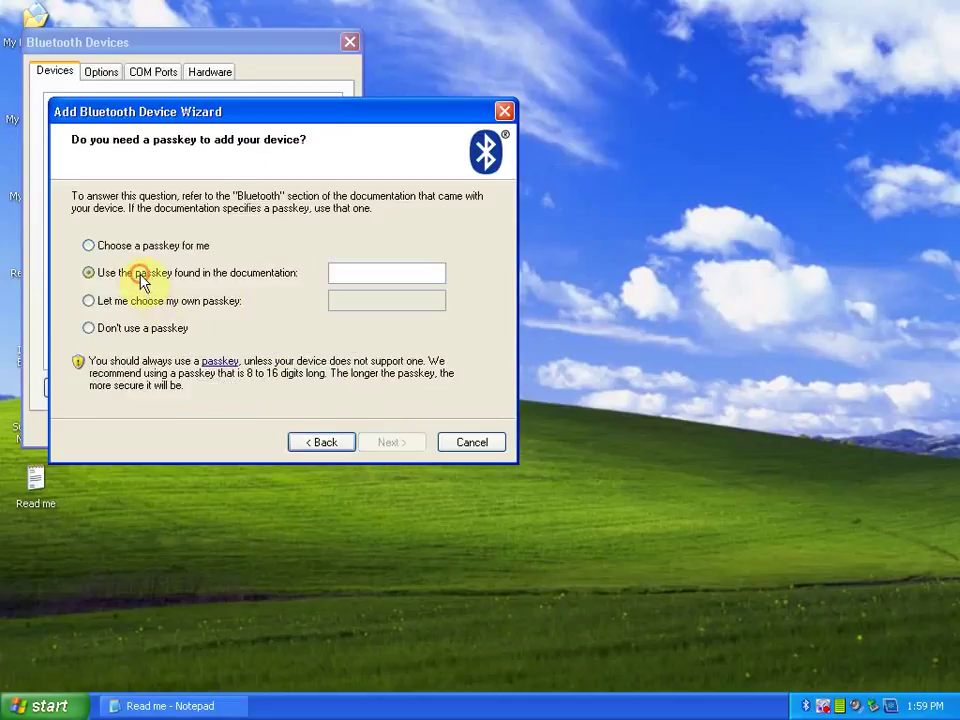
click(362, 275)
text(1234)
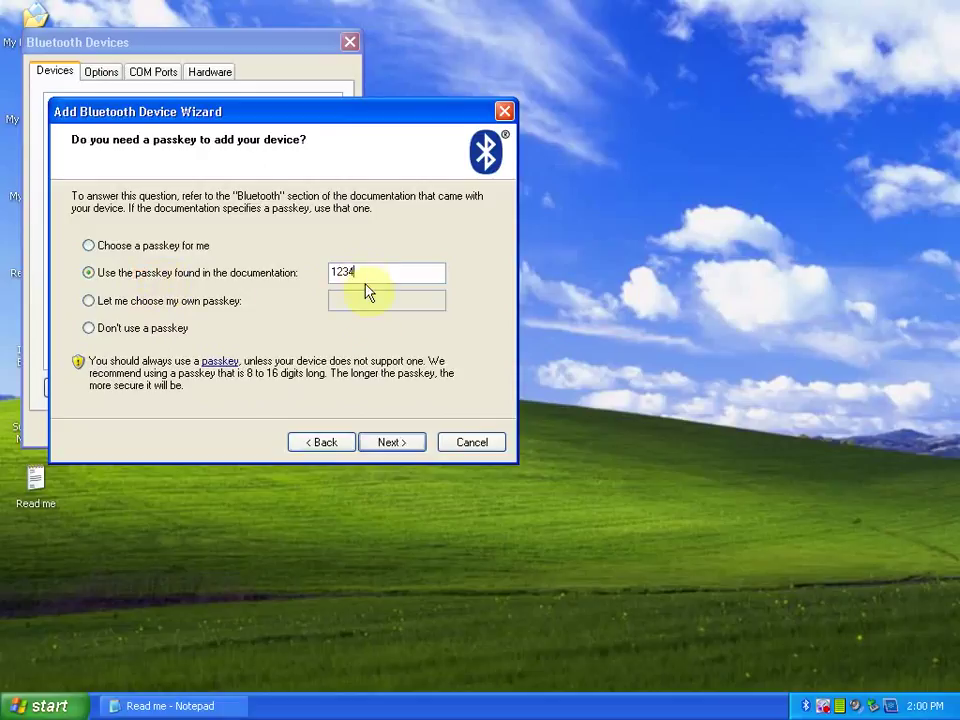
click(392, 444)
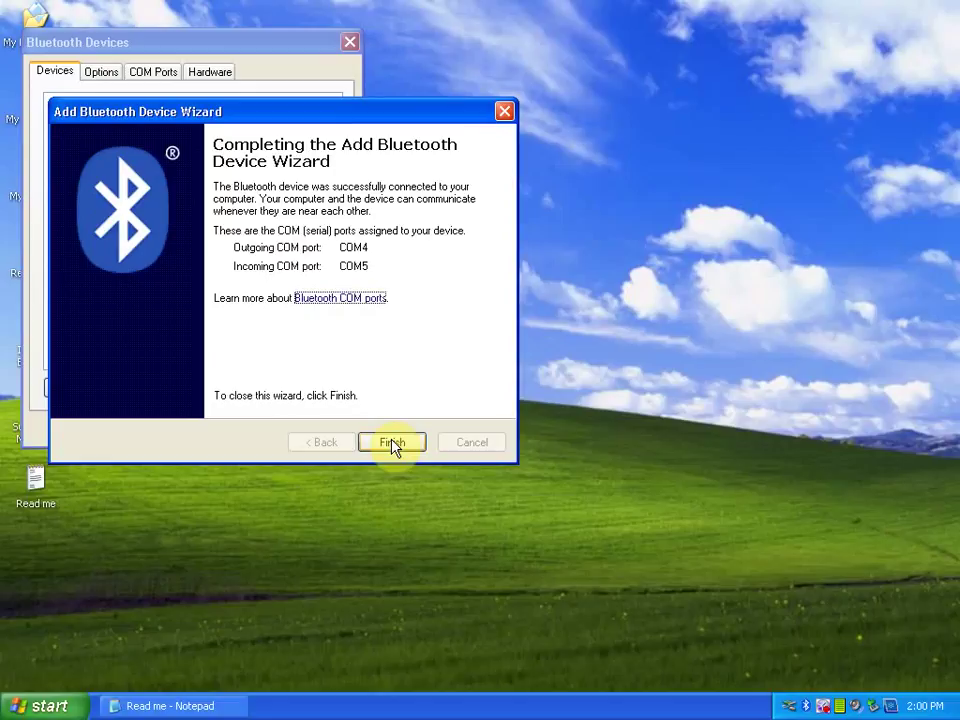
click(392, 443)
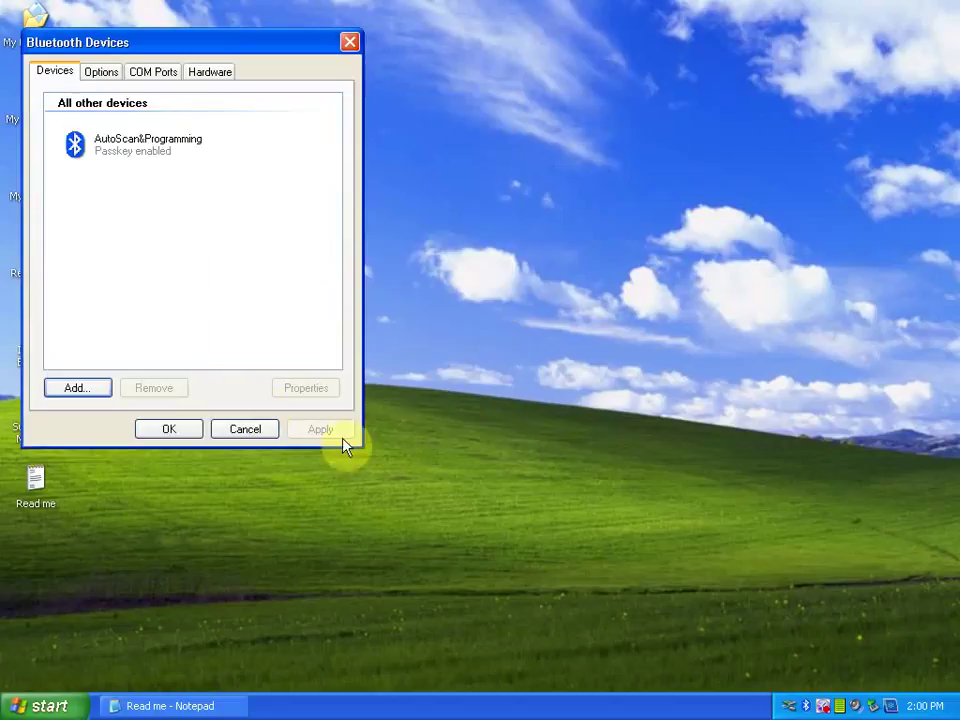
click(135, 150)
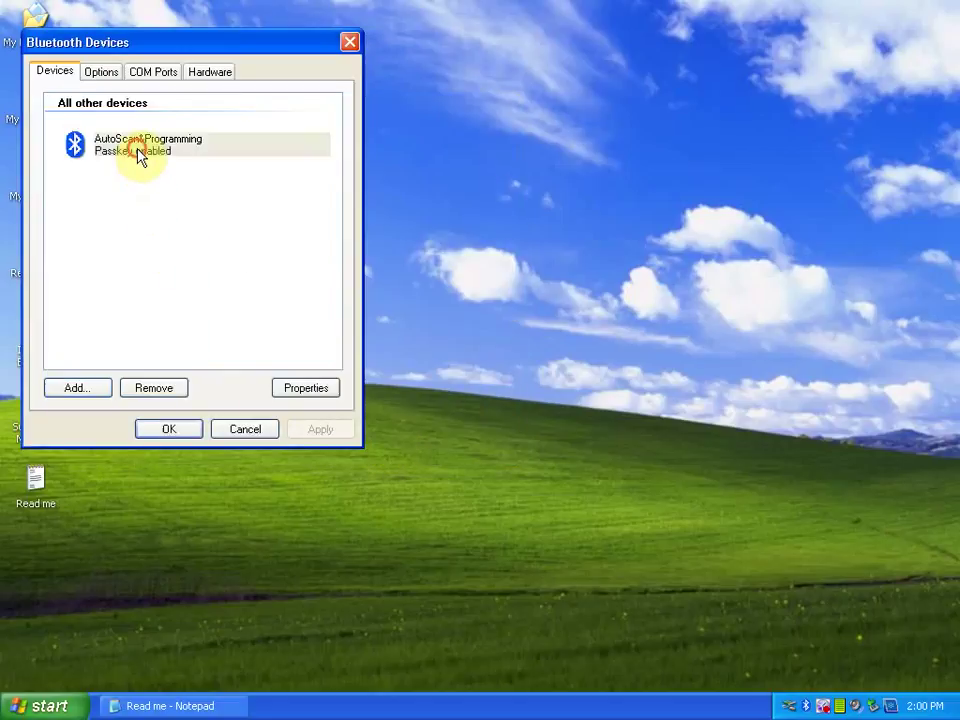
click(168, 429)
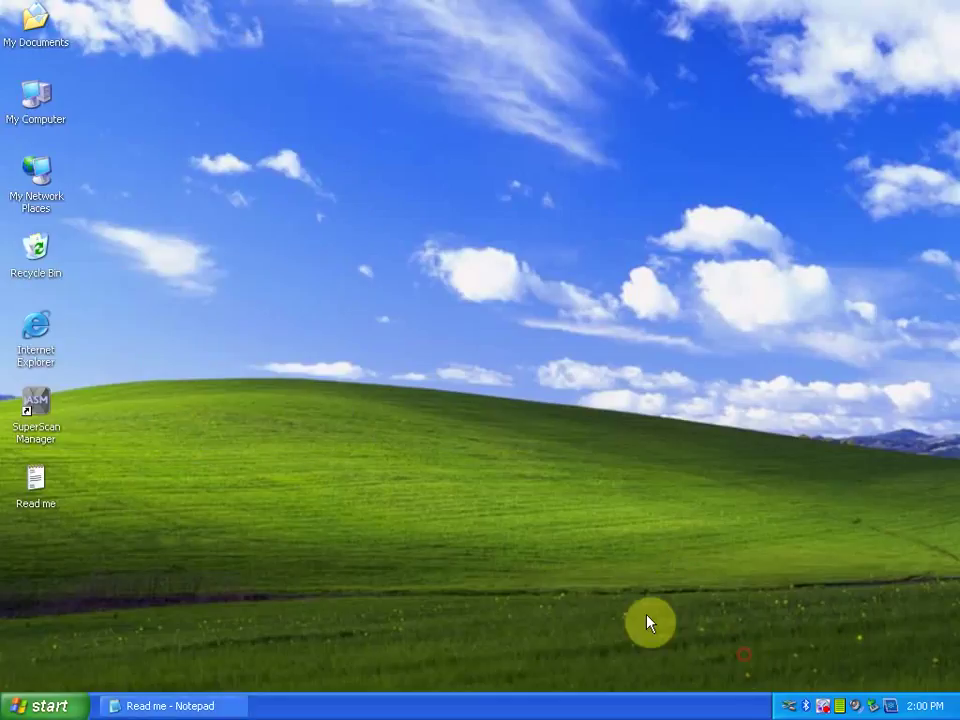
- Launch SuperScan Manager from its desktop shortcut and continue with English as the language
right_click(40, 421)
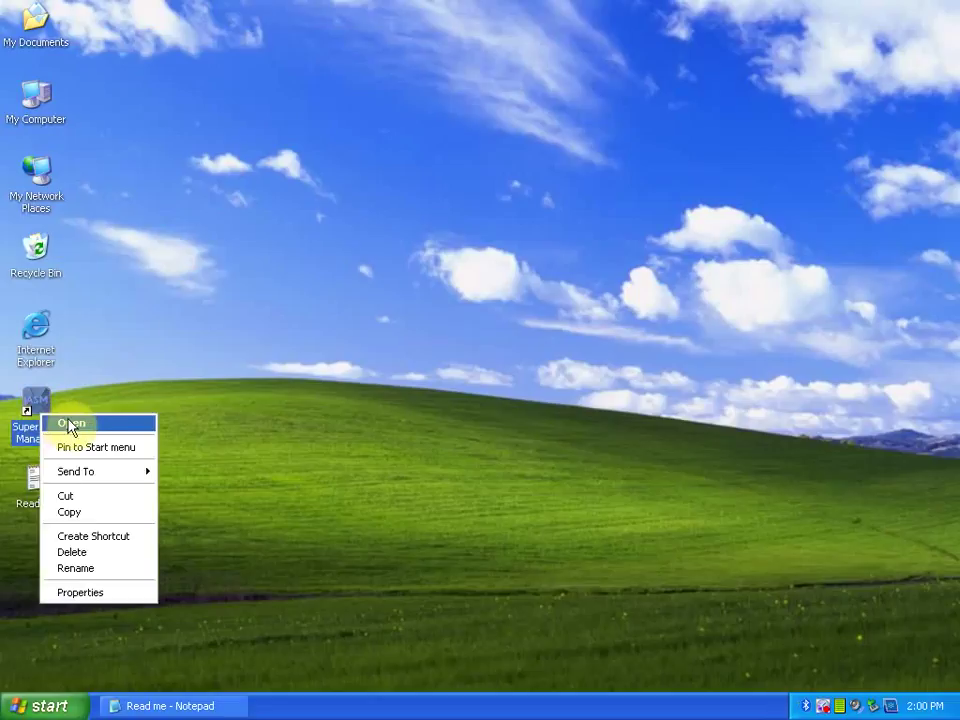
click(73, 425)
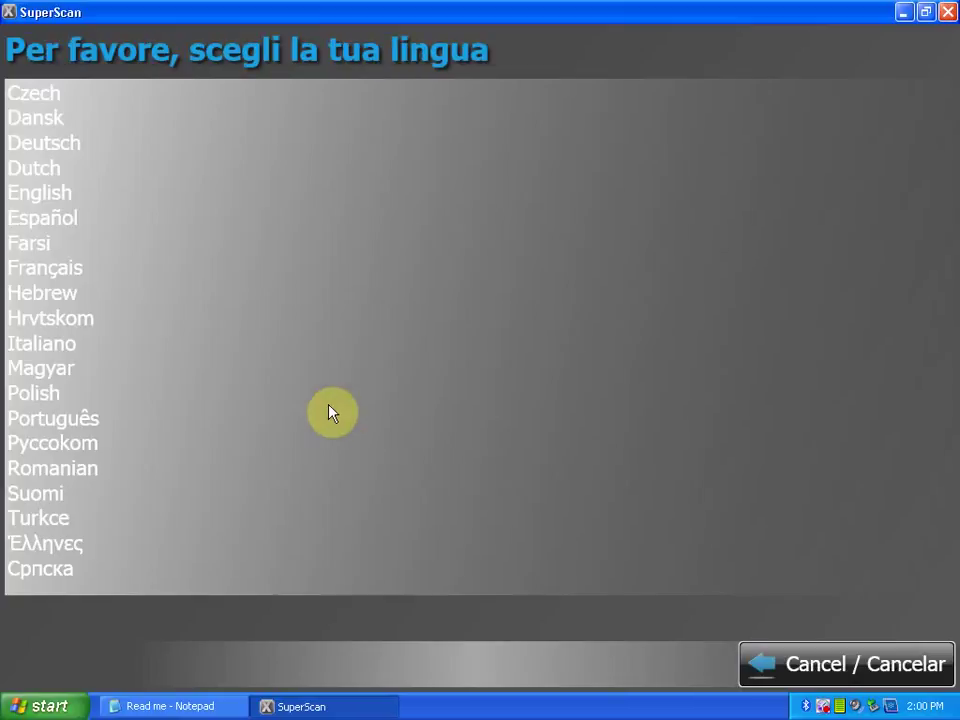
click(64, 195)
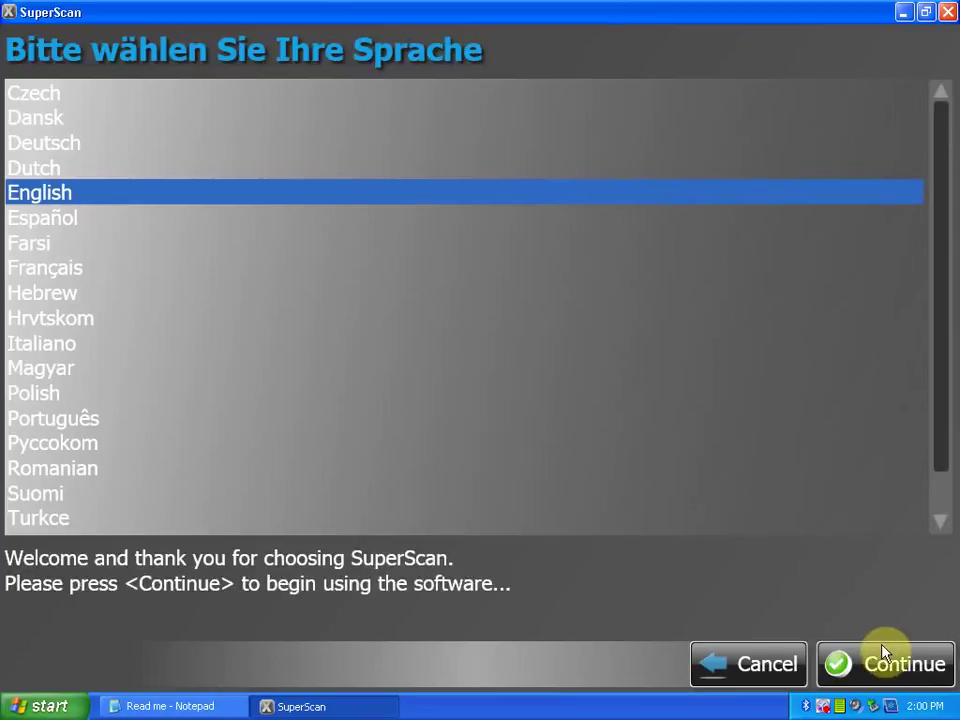
click(883, 643)
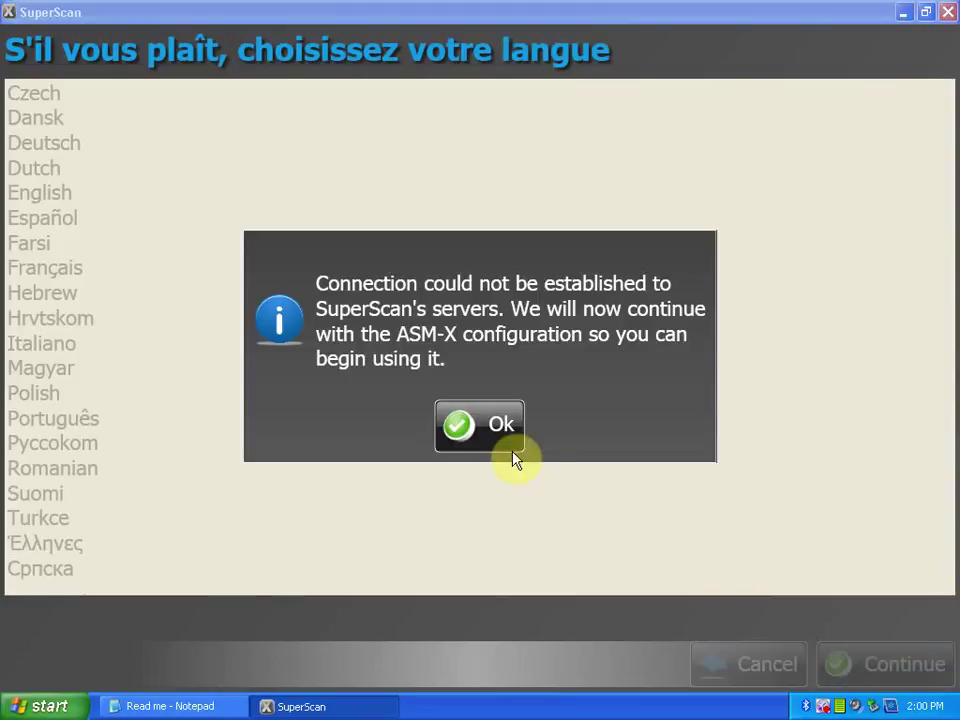
- Dismiss the server-connection notice and submit Personal Information with a placeholder name
click(486, 430)
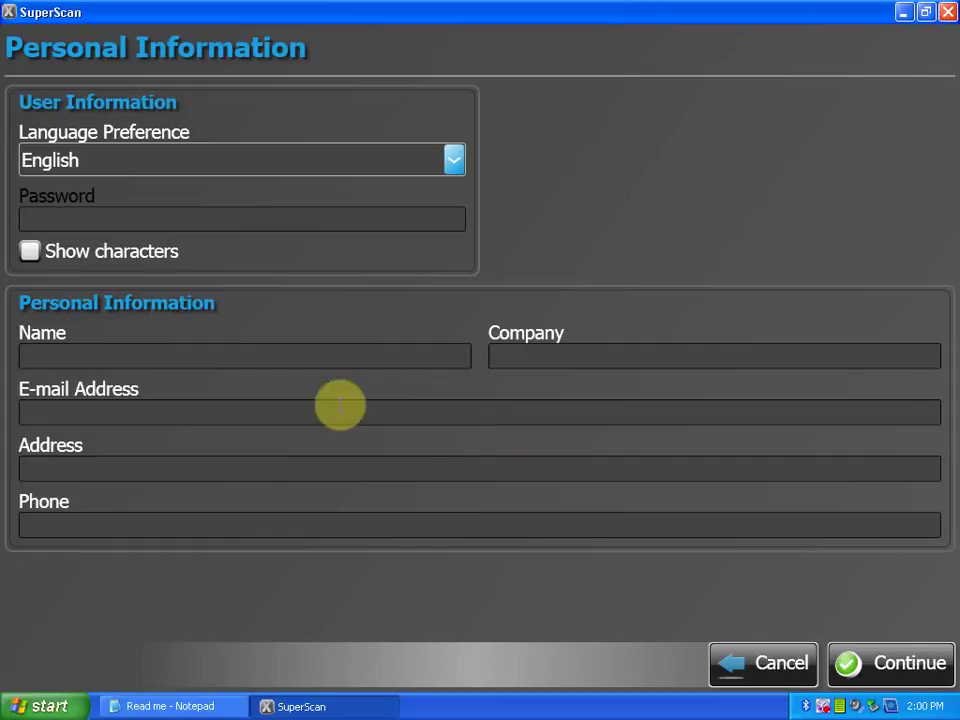
click(223, 358)
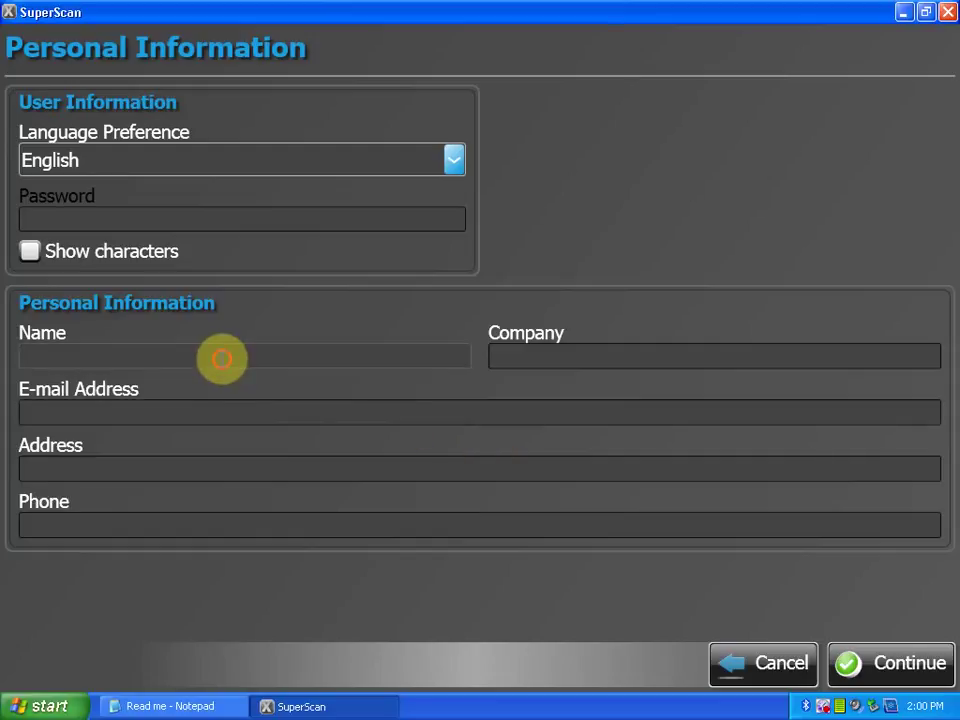
text(1)
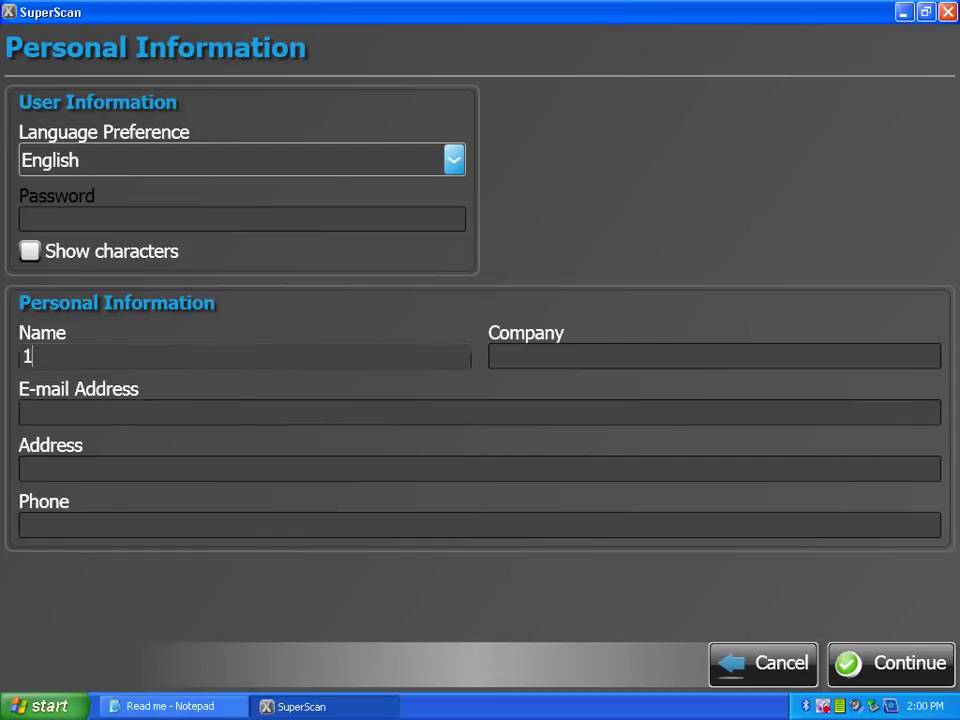
click(872, 663)
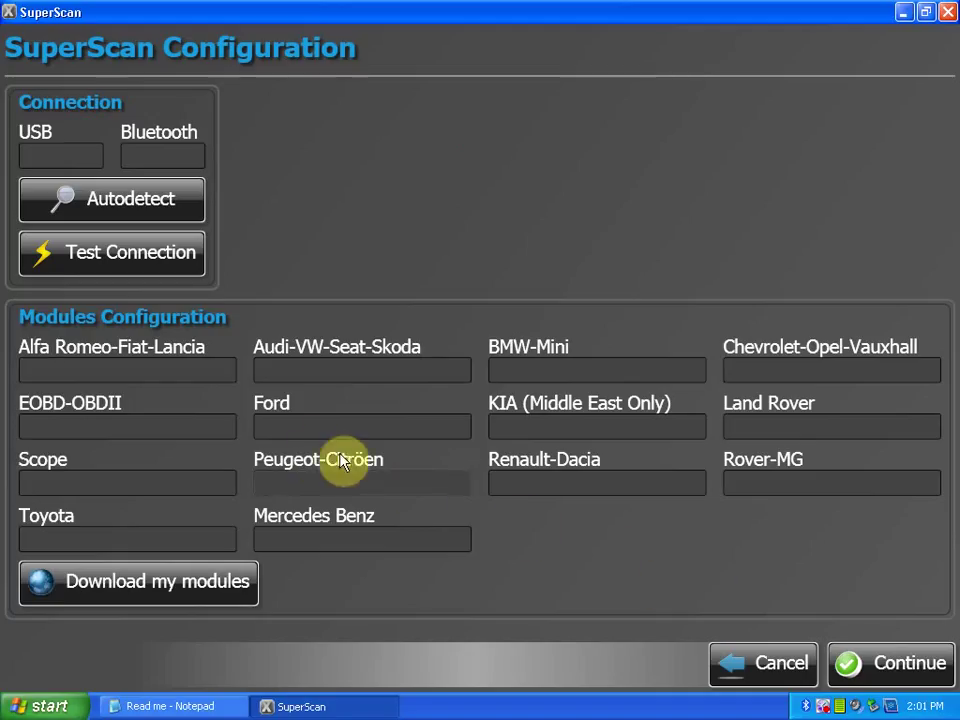
- Autodetect the adapter, acknowledging it connected on Bluetooth port 4, then bring Read me forward
click(146, 207)
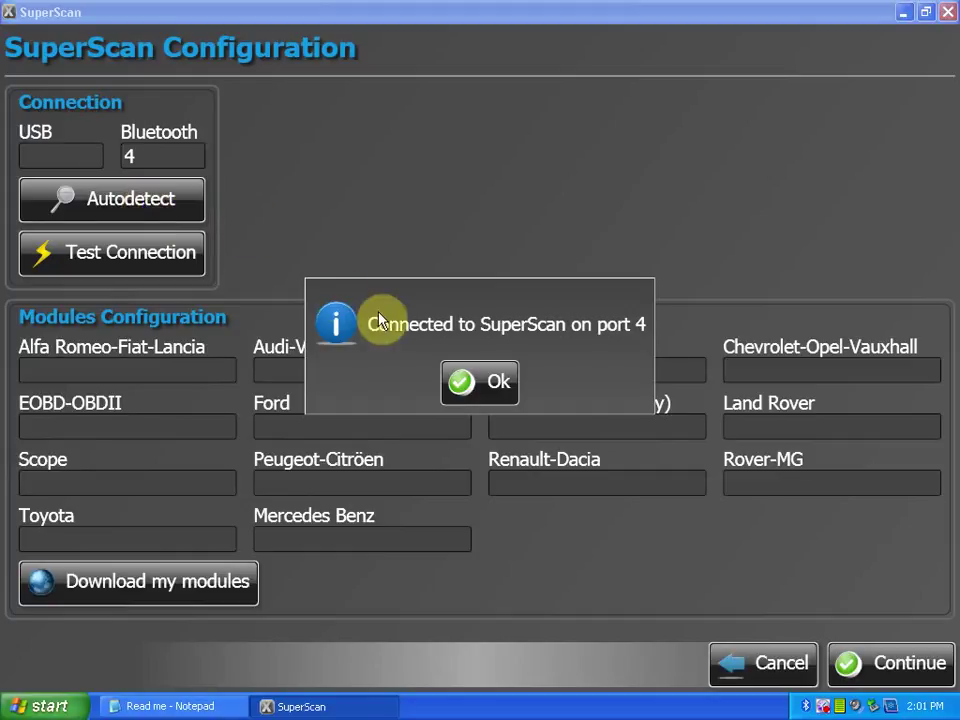
click(487, 382)
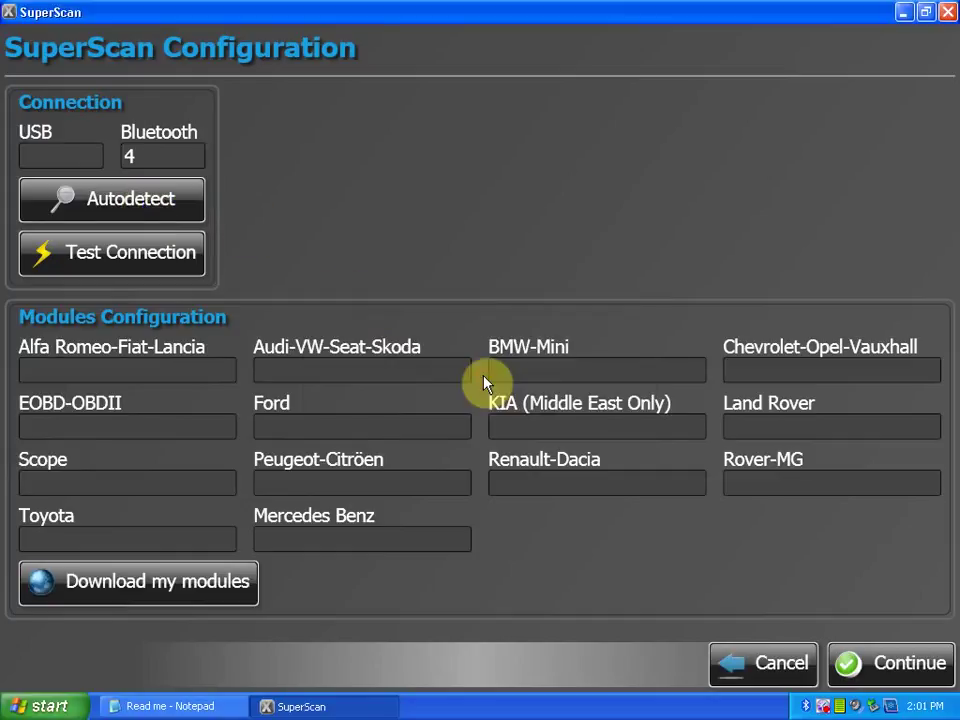
click(168, 708)
- Copy the EOBD-OBDII activation code from the Read me notes into SuperScan's EOBD-OBDII field
drag(270, 172, 208, 172)
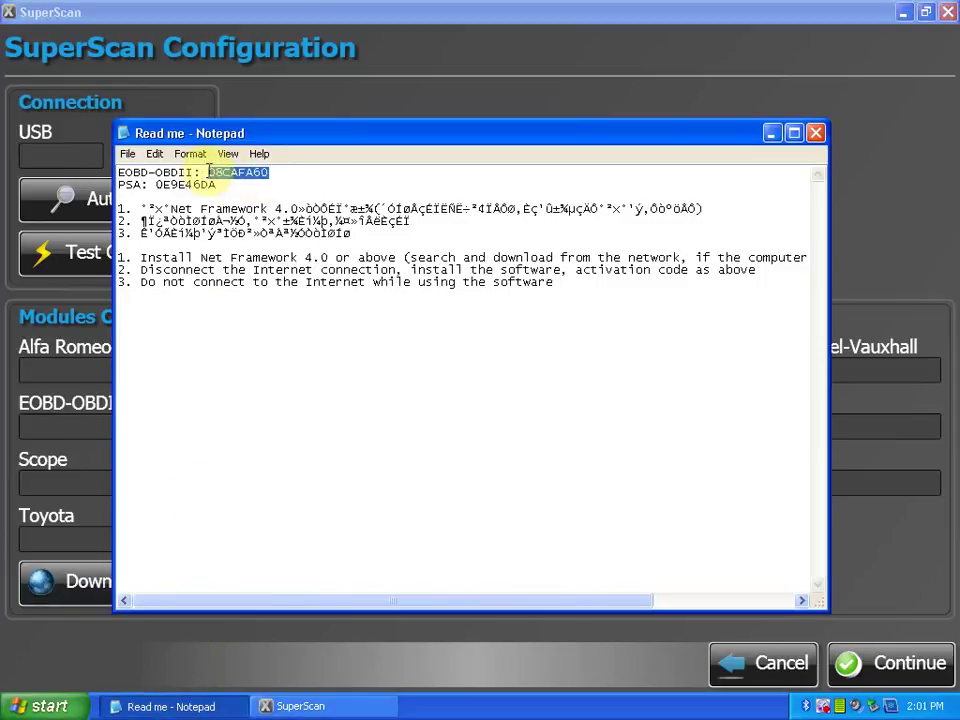
right_click(235, 172)
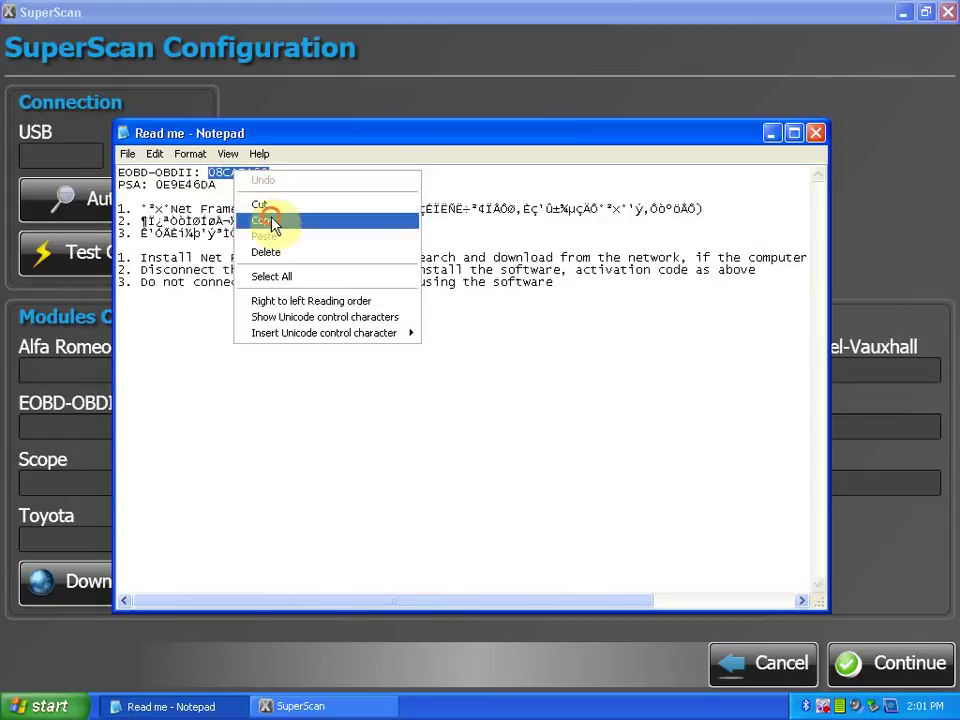
click(270, 222)
click(60, 424)
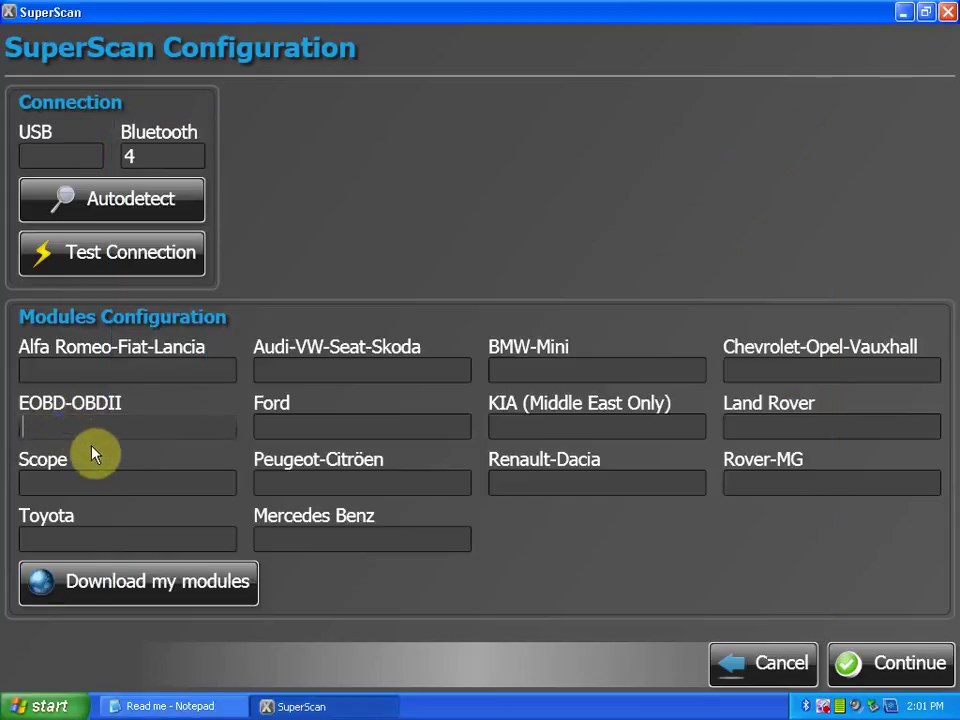
key(ctrl+v)
- Paste the PSA activation code into the Peugeot-Citroën field and continue
click(198, 707)
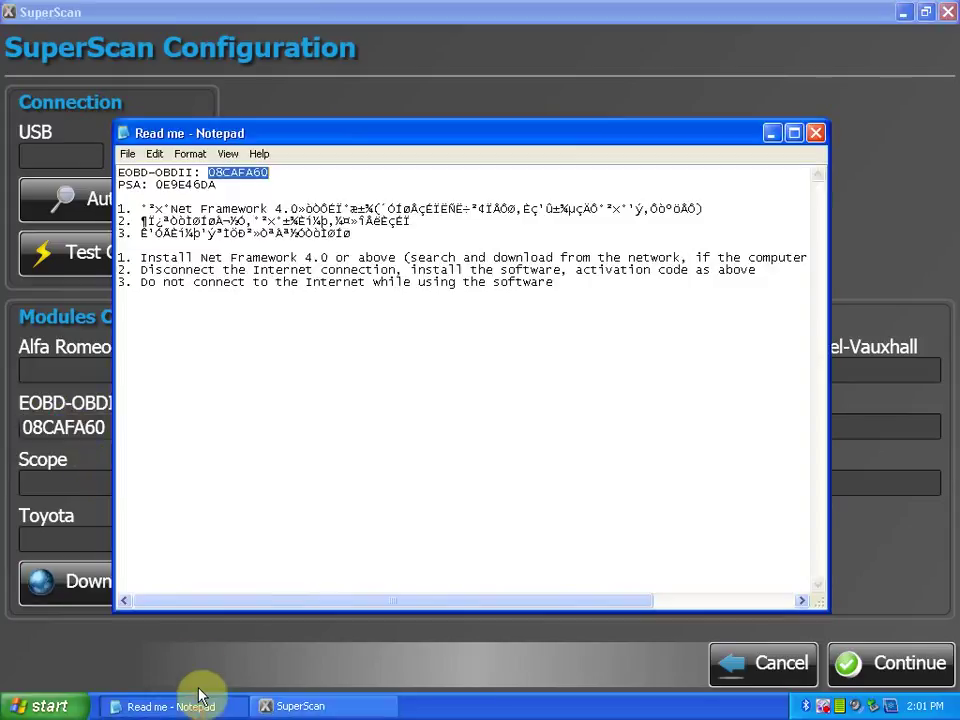
double_click(212, 184)
right_click(180, 187)
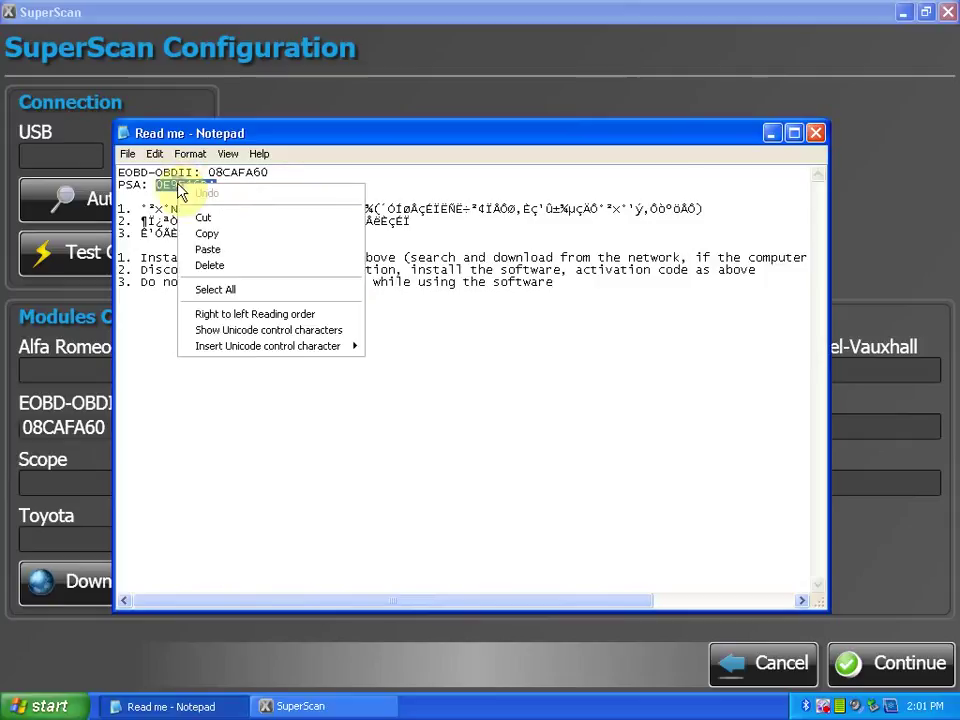
click(207, 234)
click(42, 625)
click(390, 483)
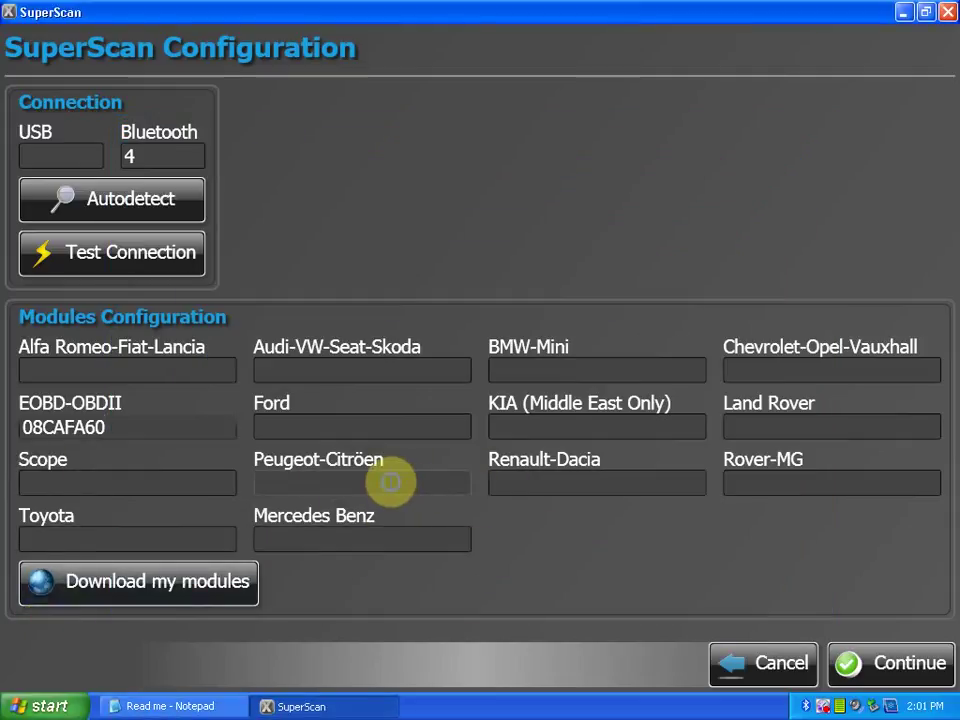
key(ctrl+v)
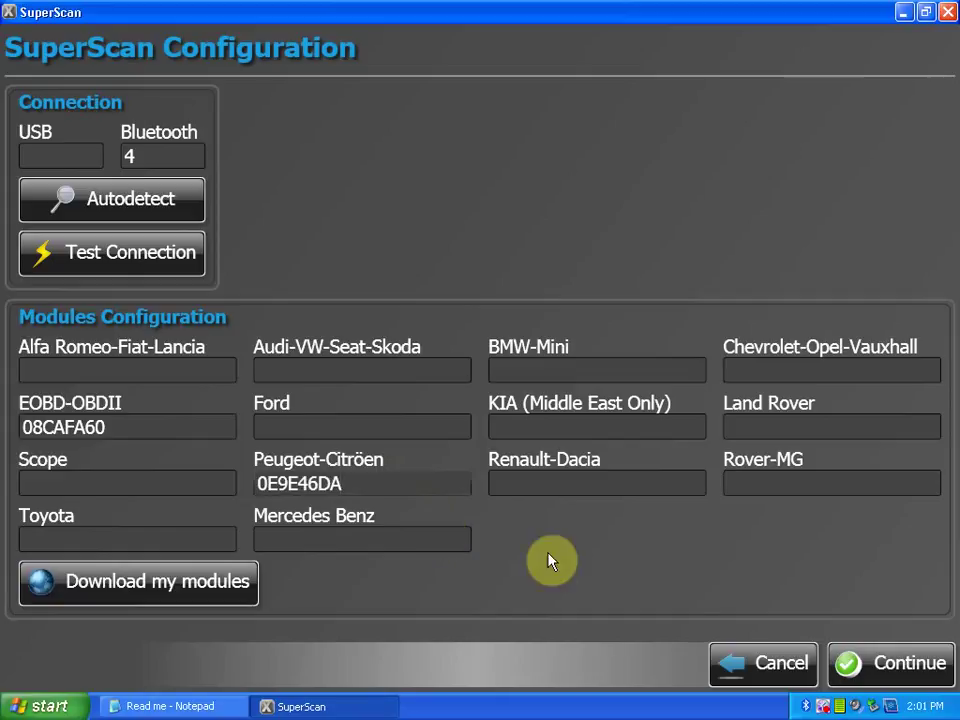
click(913, 668)
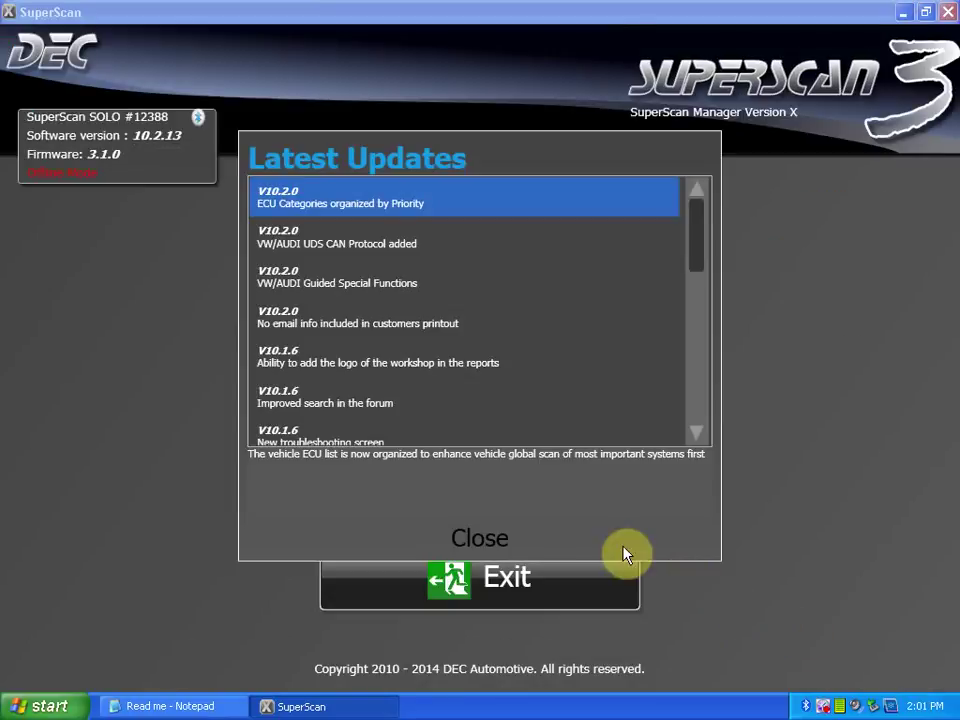
- Dismiss Latest Updates, then add a new vehicle under Diagnosis with Citroën as manufacturer
click(388, 204)
click(486, 541)
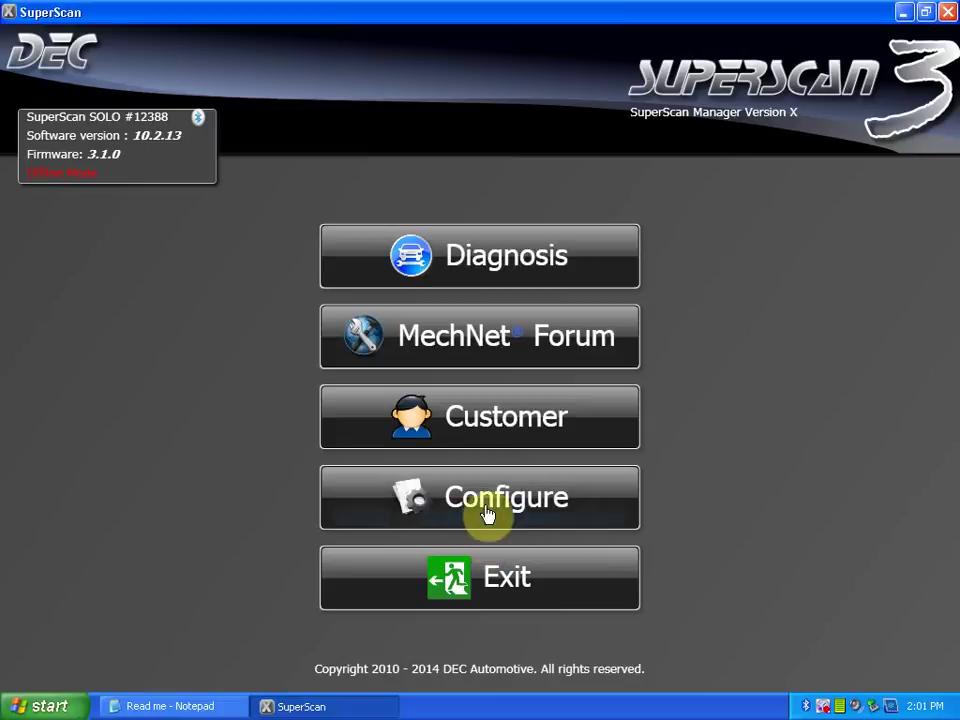
click(480, 257)
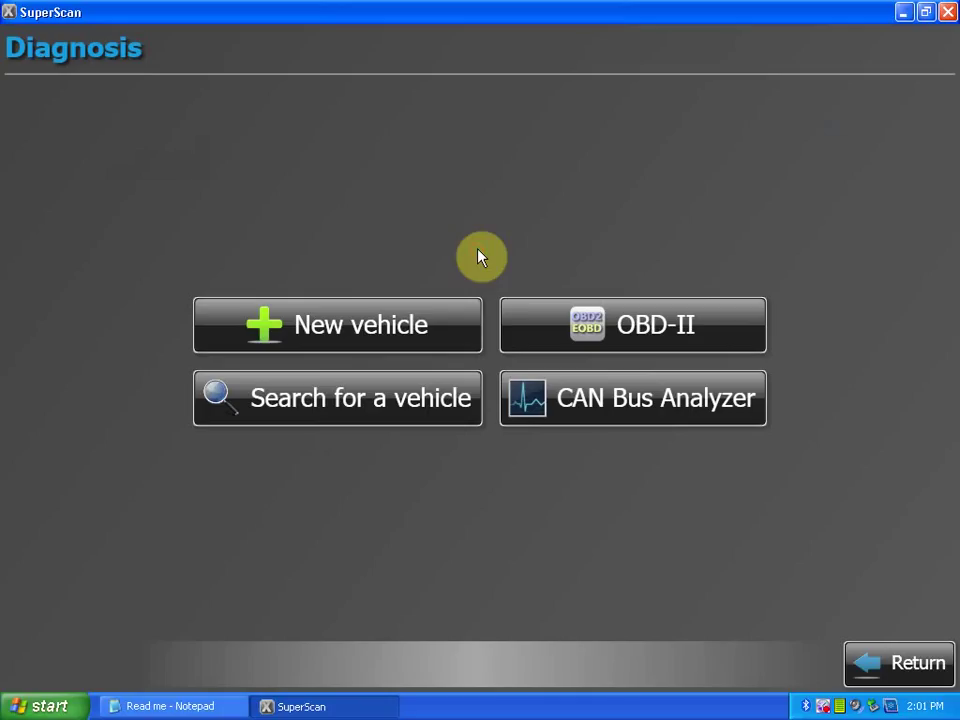
click(345, 330)
click(478, 160)
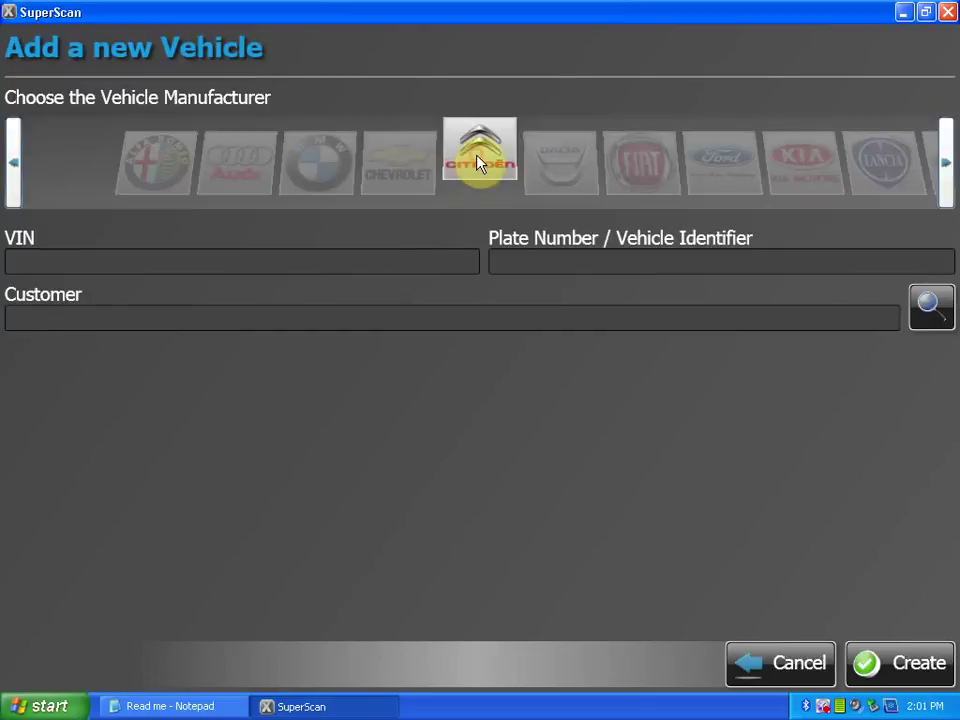
click(900, 660)
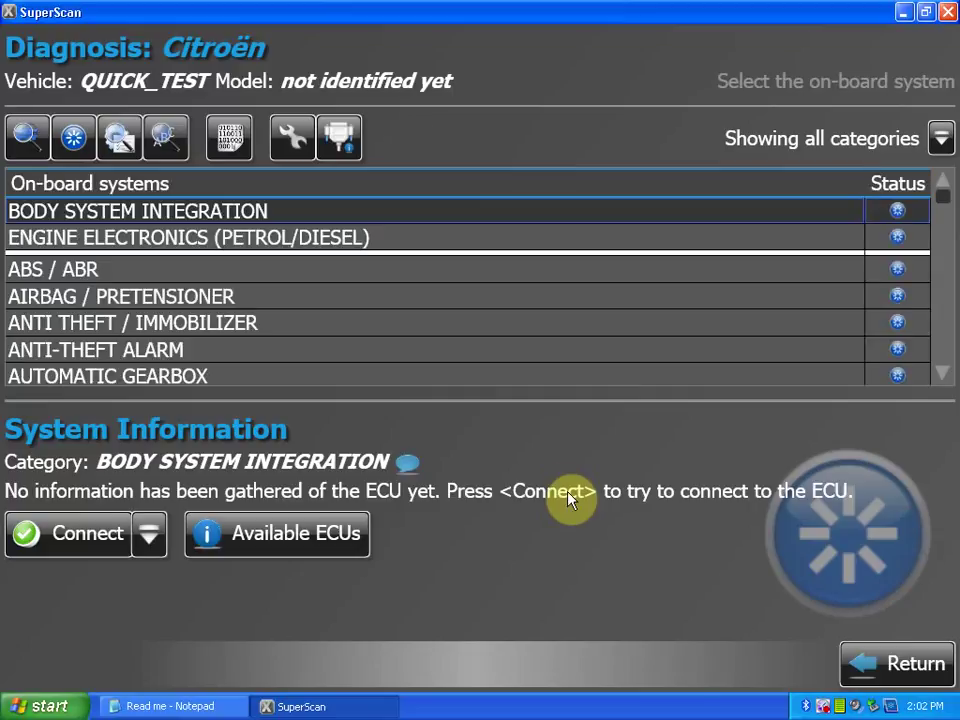
- Connect to the ENGINE ELECTRONICS (PETROL/DIESEL) system of the QUICK_TEST Citroën
click(58, 240)
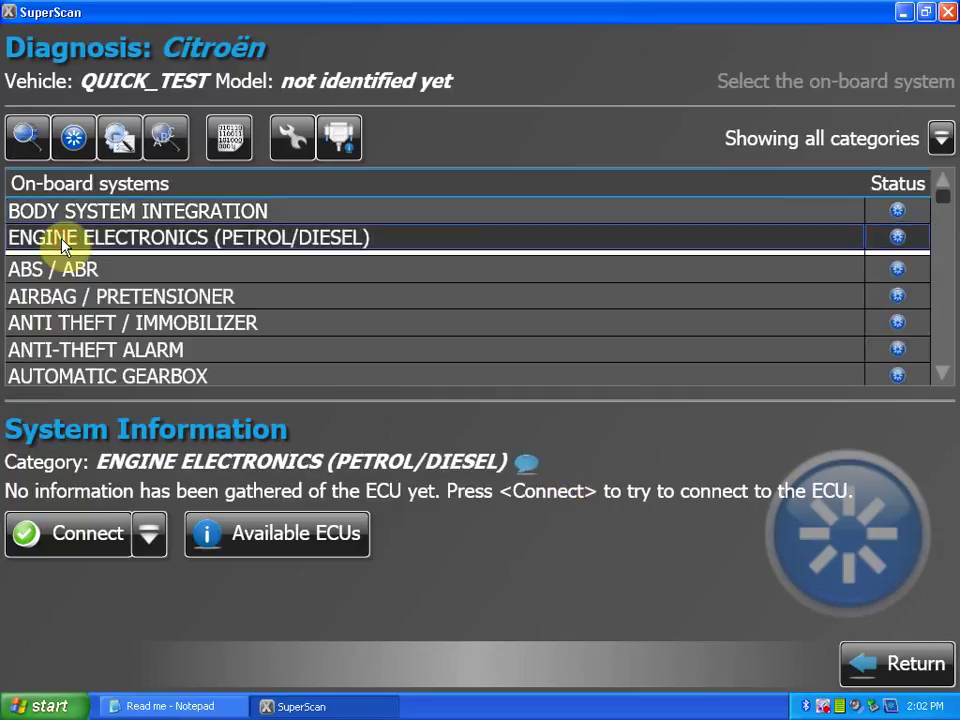
click(84, 535)
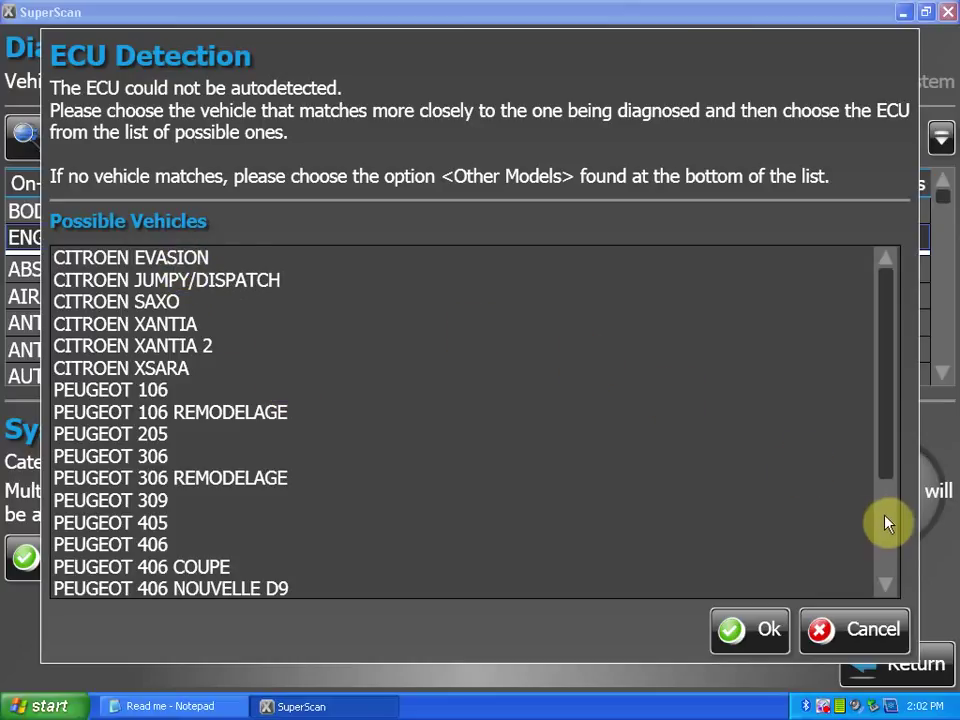
- Scroll the ECU Detection vehicle list and choose Other Models to show possible ECUs
click(885, 586)
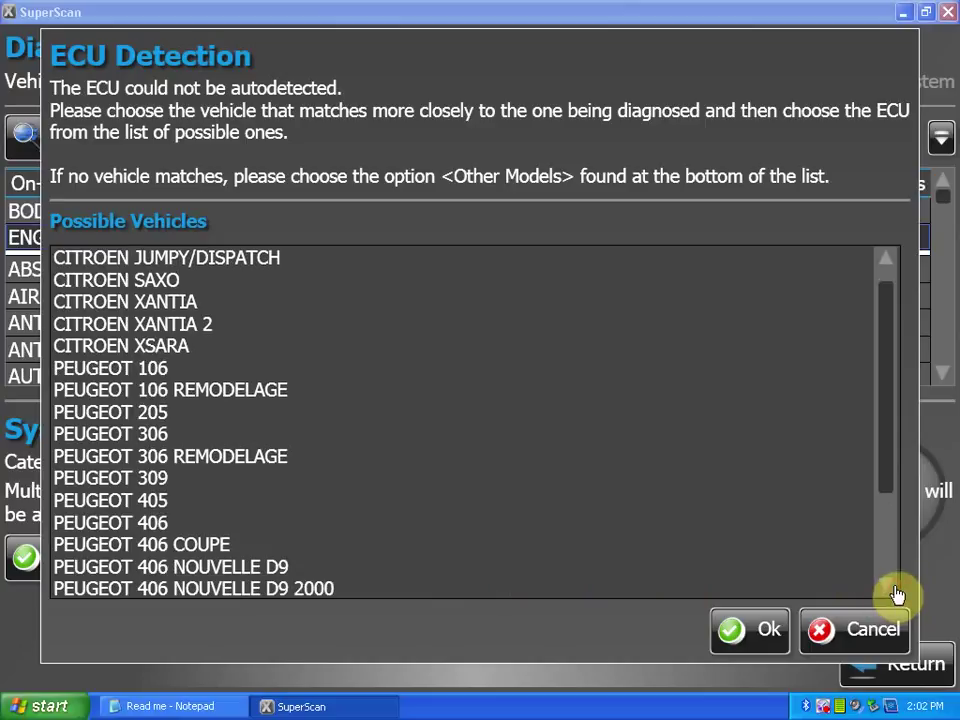
click(885, 586)
click(892, 590)
click(892, 590)
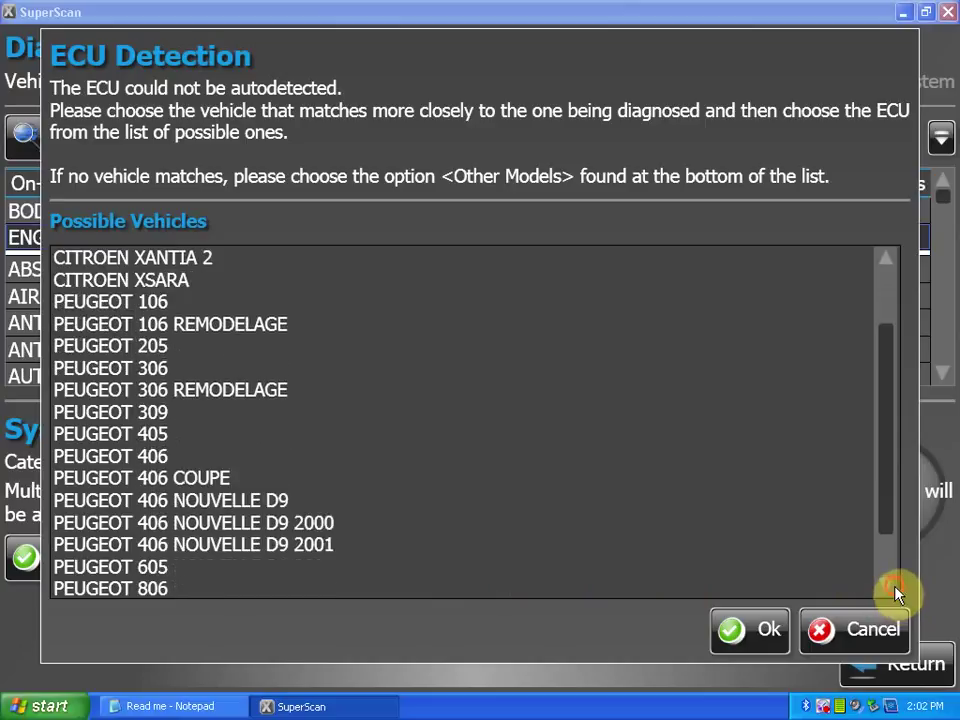
click(885, 586)
click(887, 586)
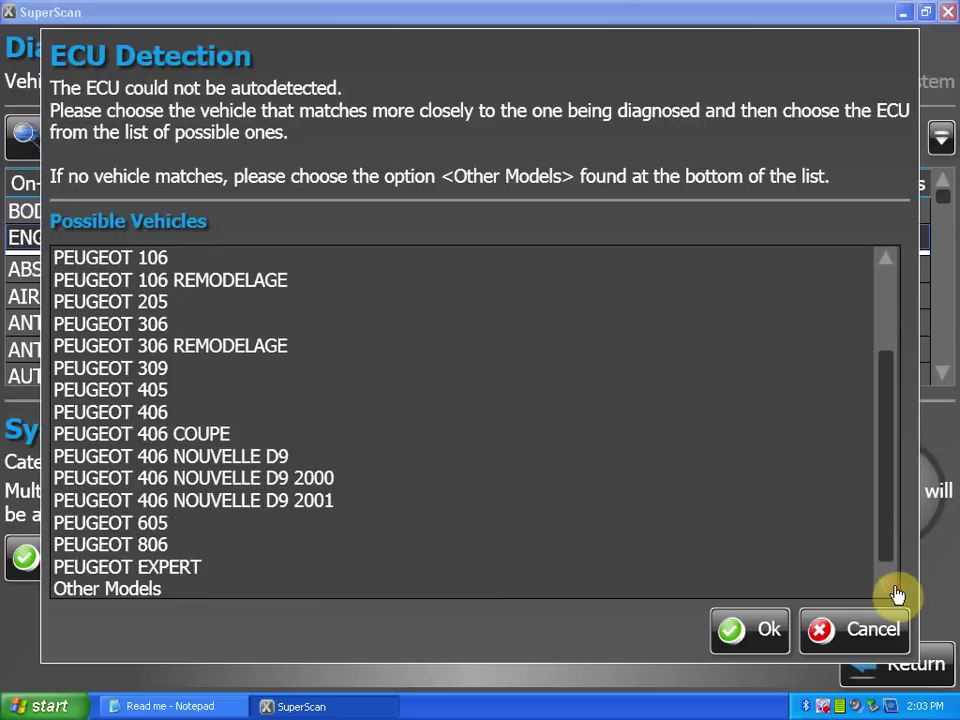
click(893, 590)
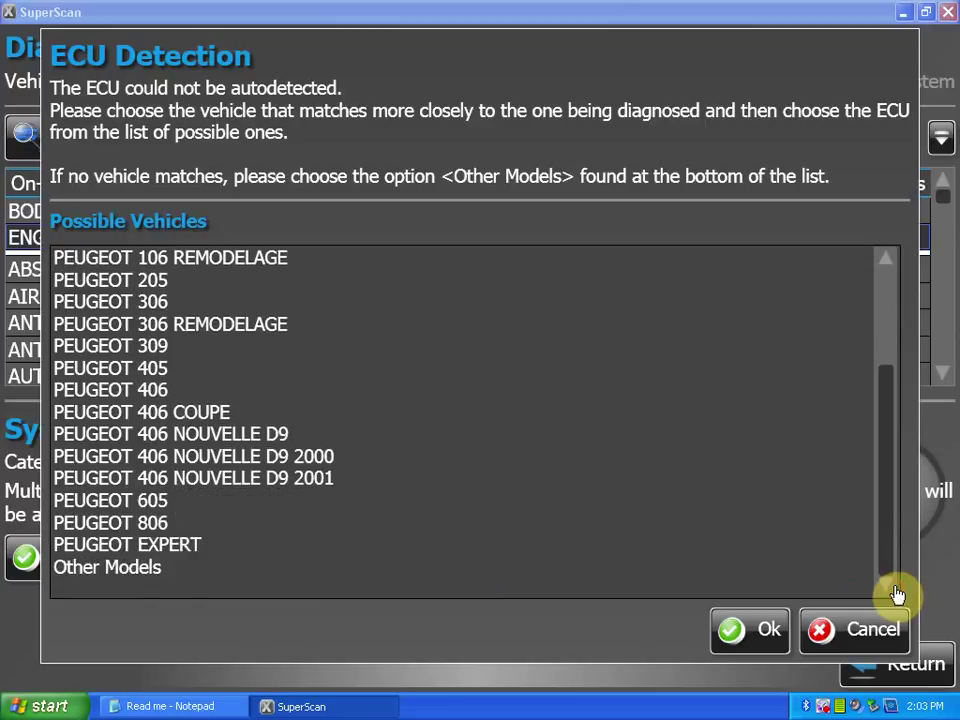
click(133, 570)
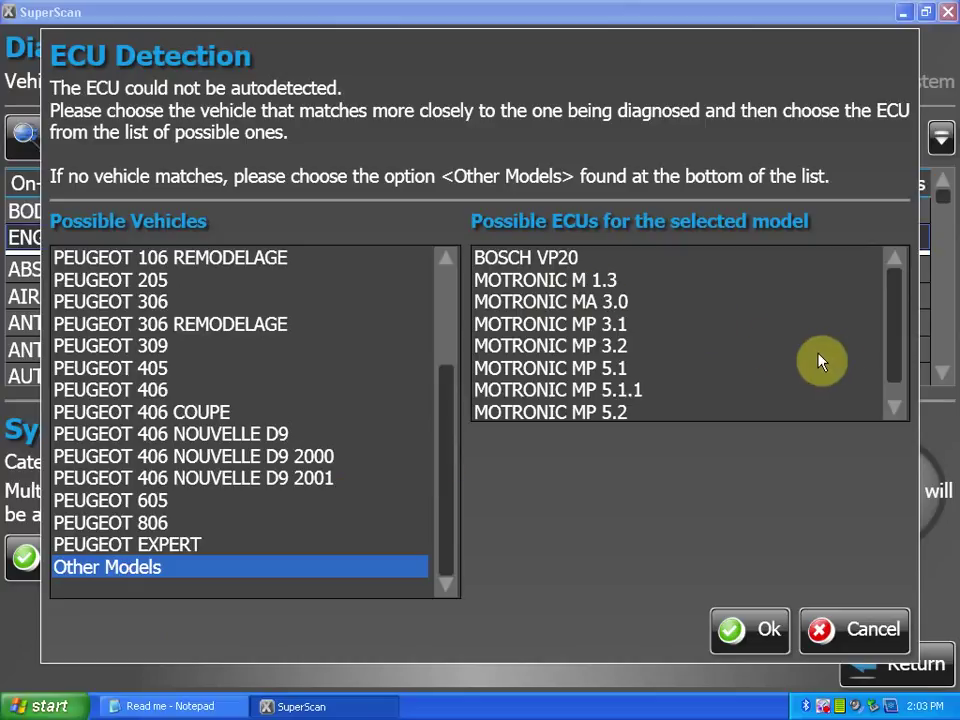
click(897, 407)
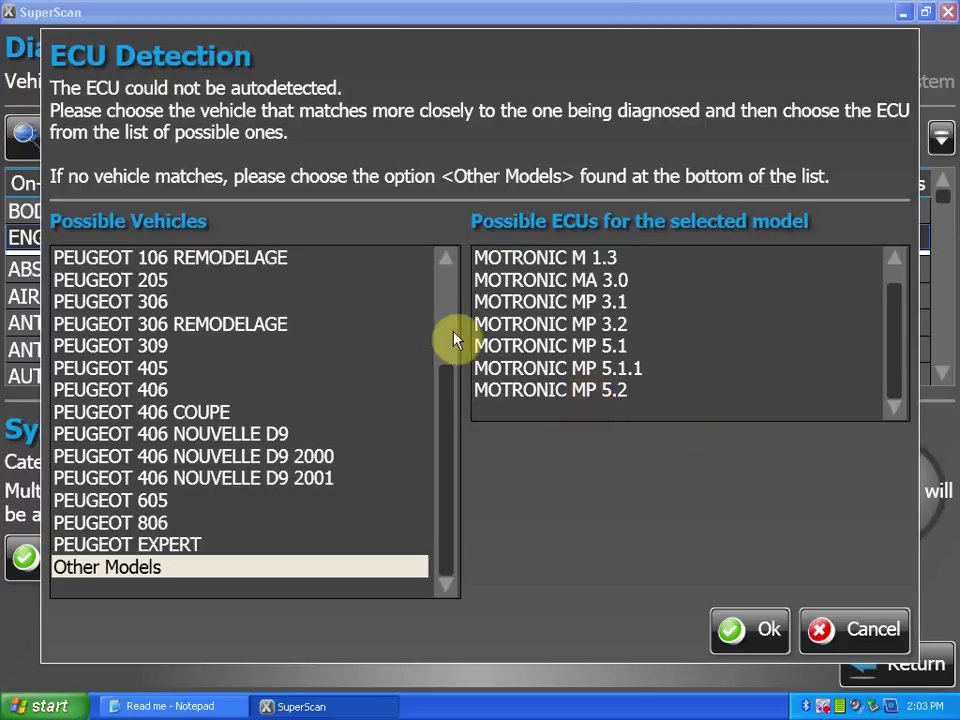
- Select CITROEN XSARA with the MOTRONIC MP 5.2 ECU and confirm to connect
click(441, 262)
click(441, 262)
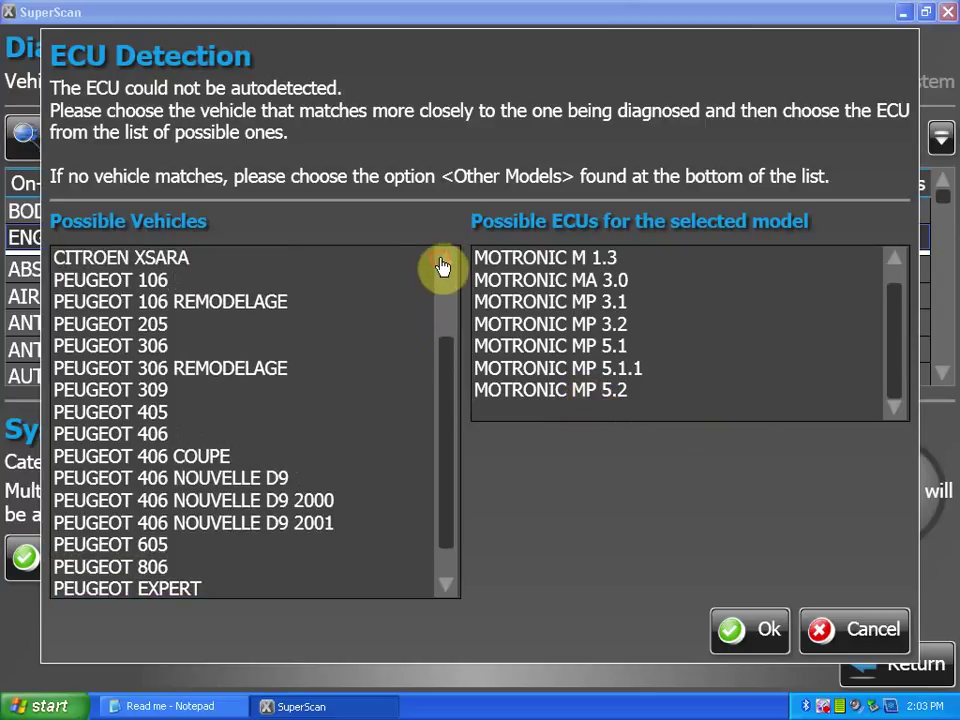
click(441, 262)
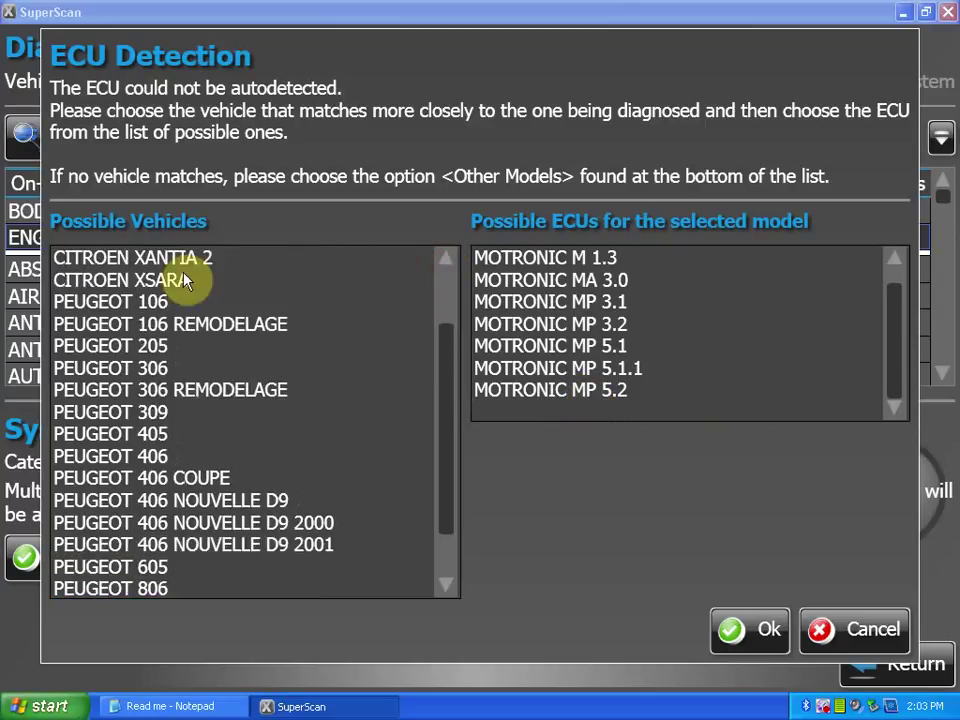
click(452, 262)
click(453, 262)
click(453, 262)
click(453, 262)
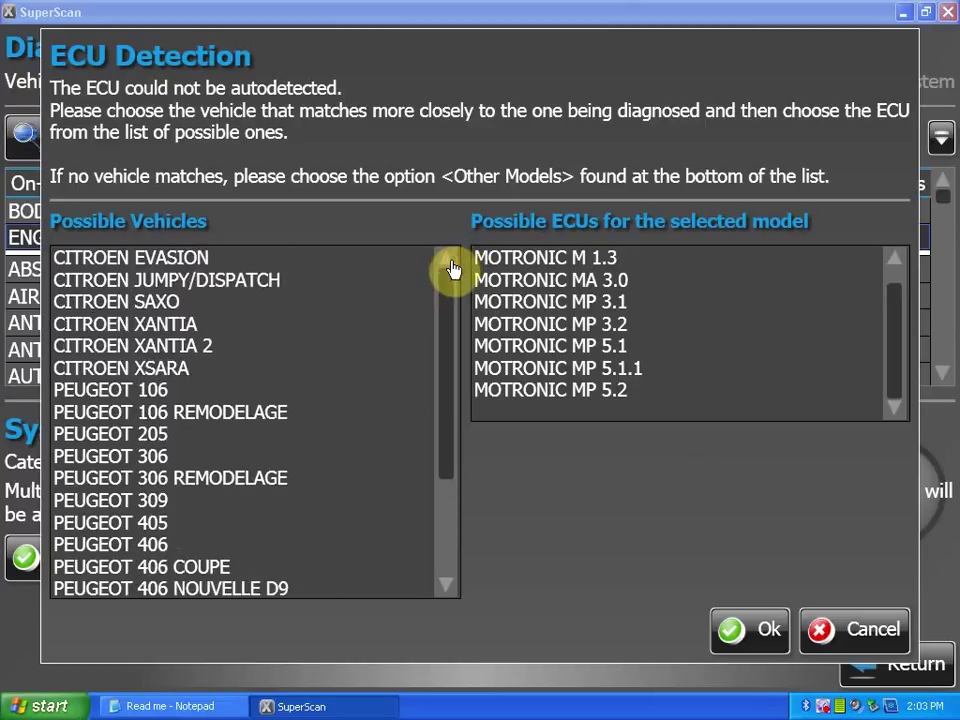
click(171, 368)
click(546, 286)
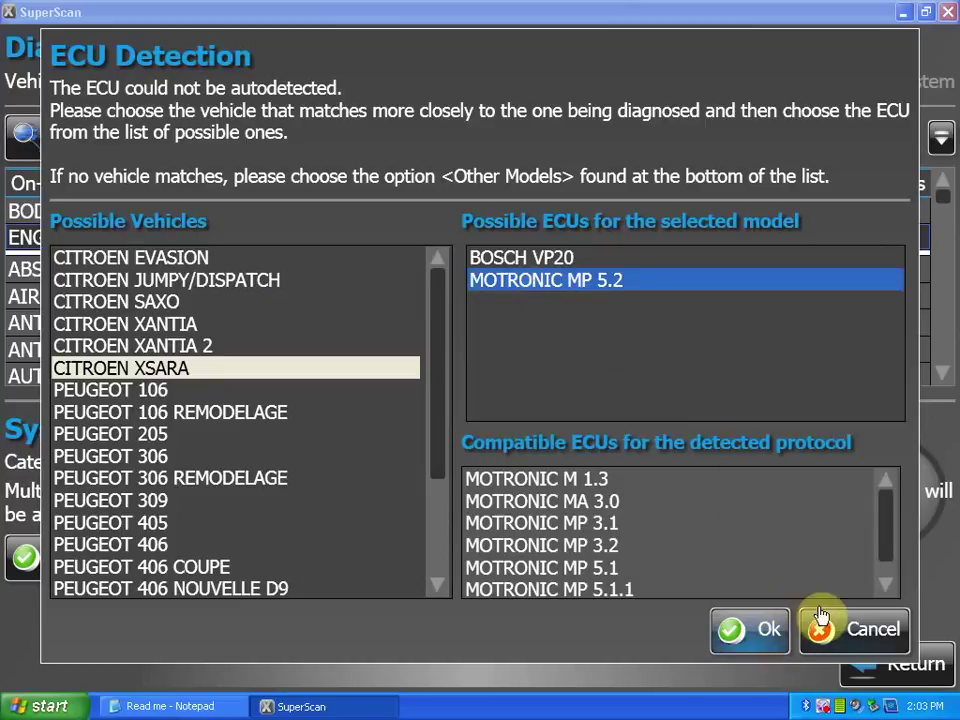
click(885, 585)
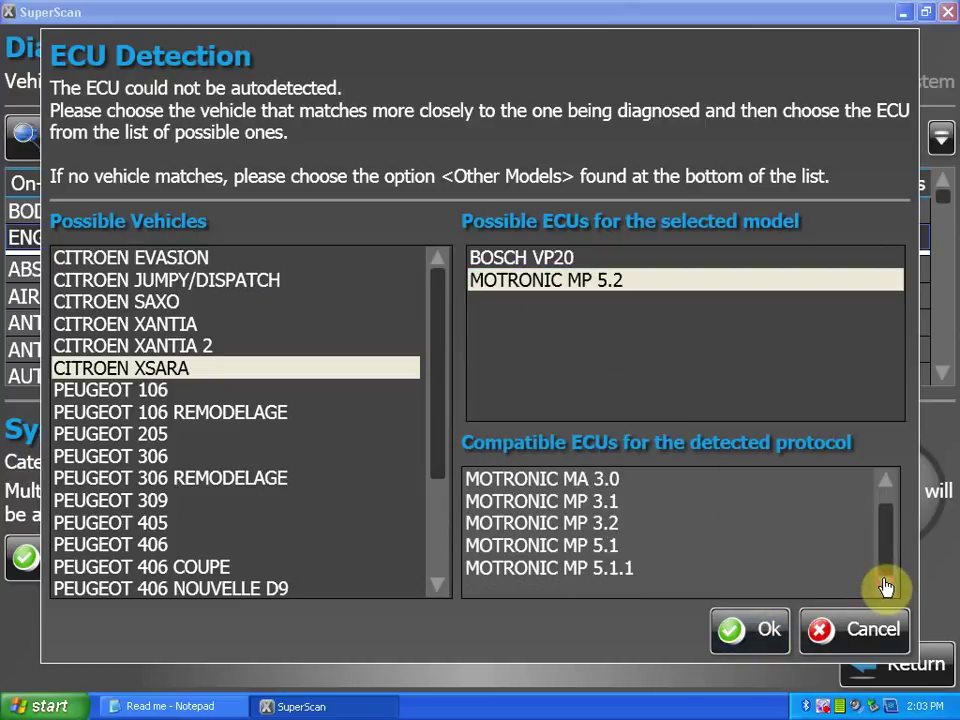
click(566, 285)
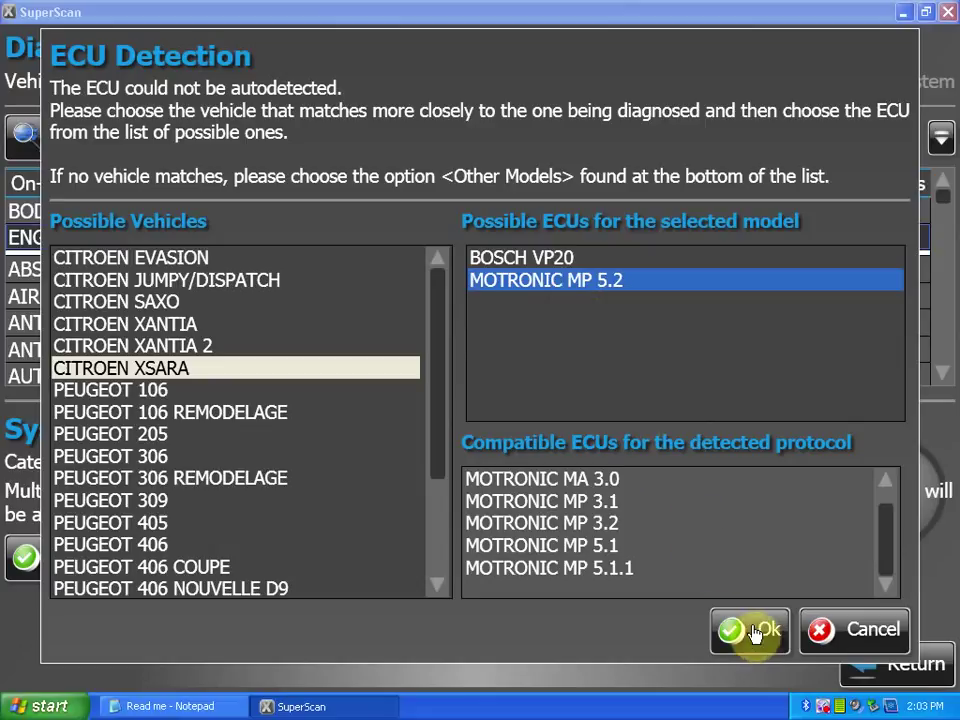
click(750, 628)
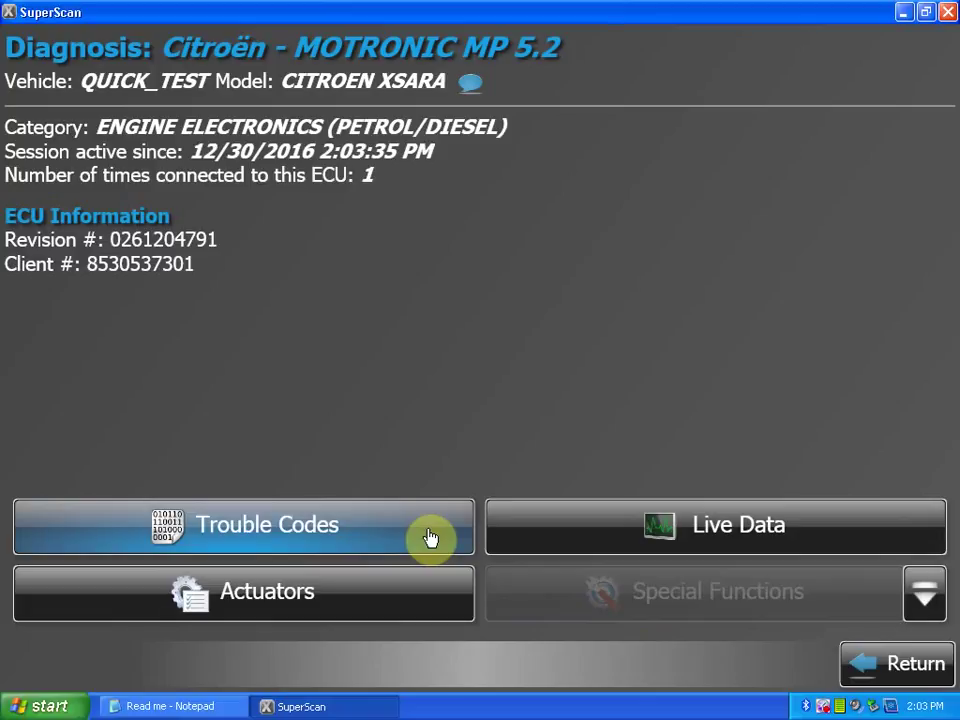
click(583, 537)
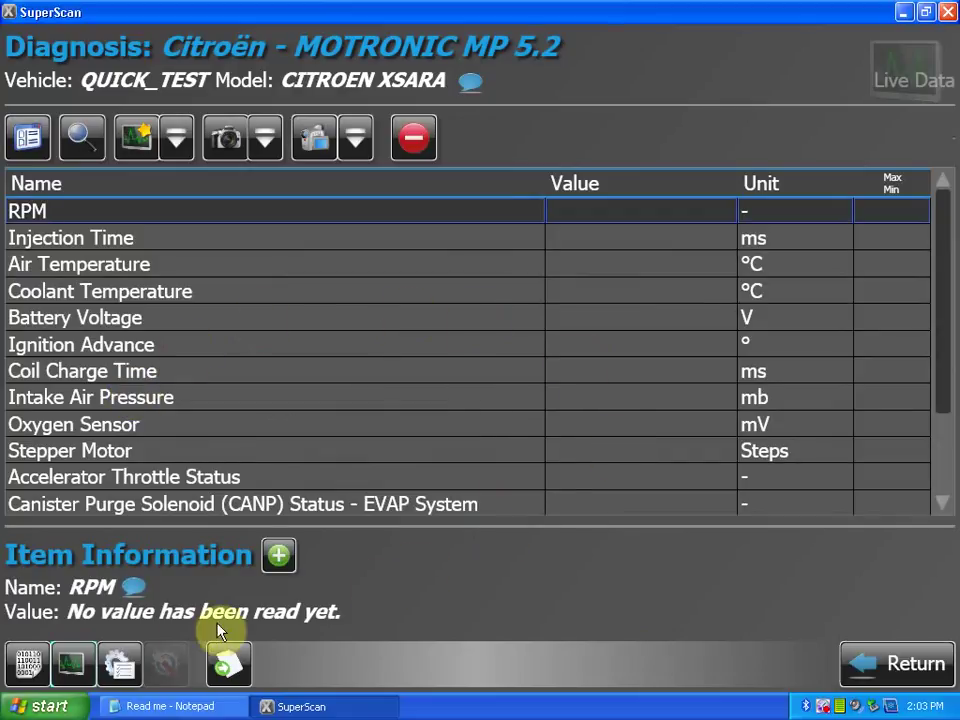
click(119, 663)
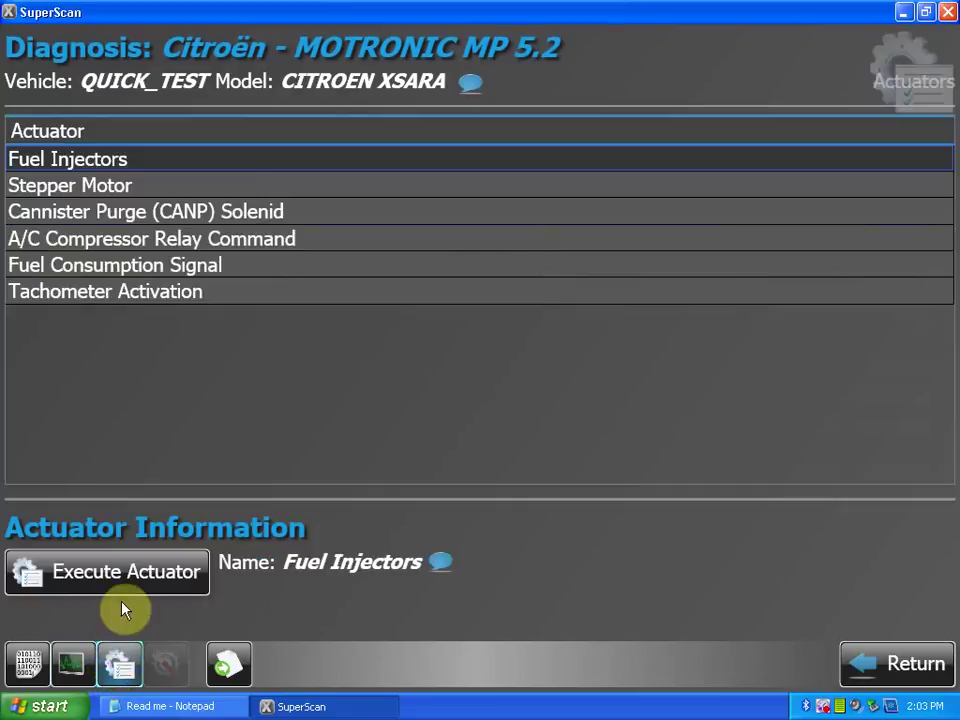
click(52, 186)
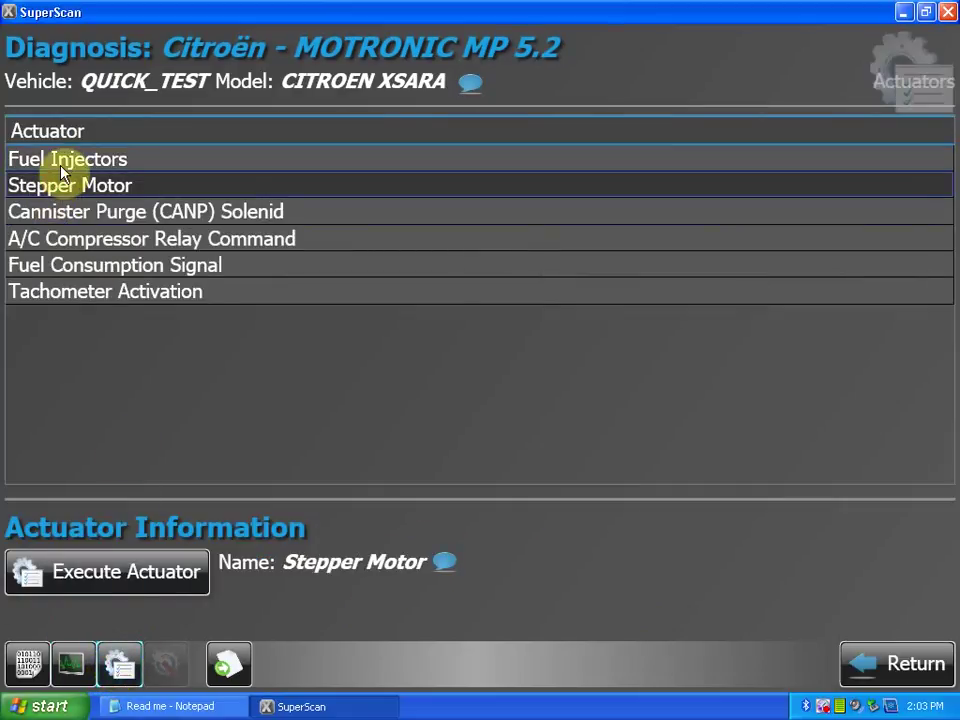
click(62, 164)
click(84, 128)
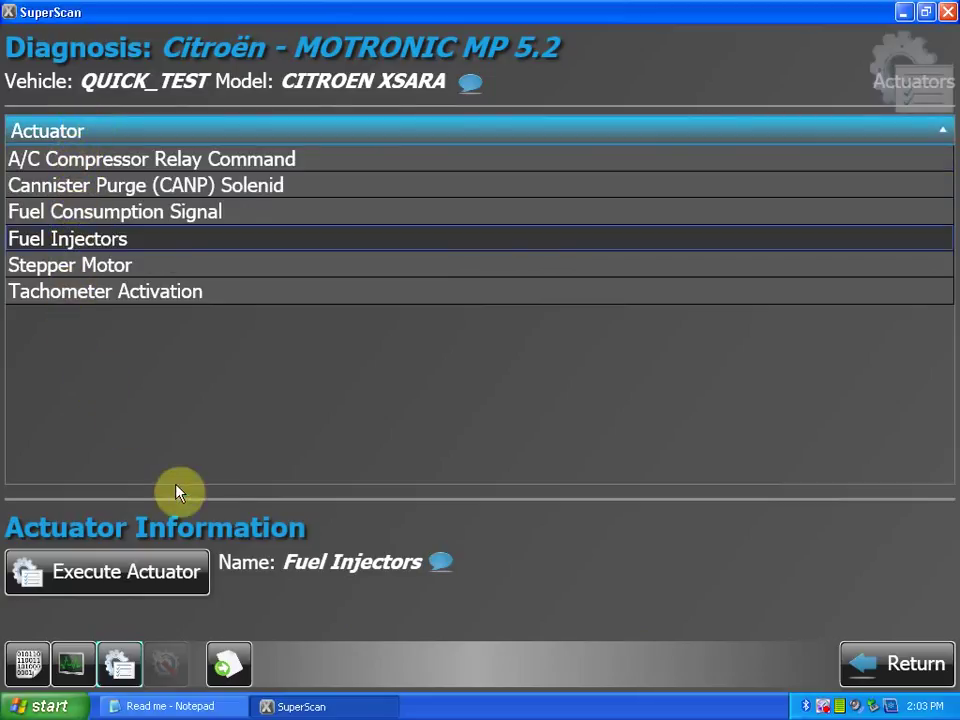
click(884, 668)
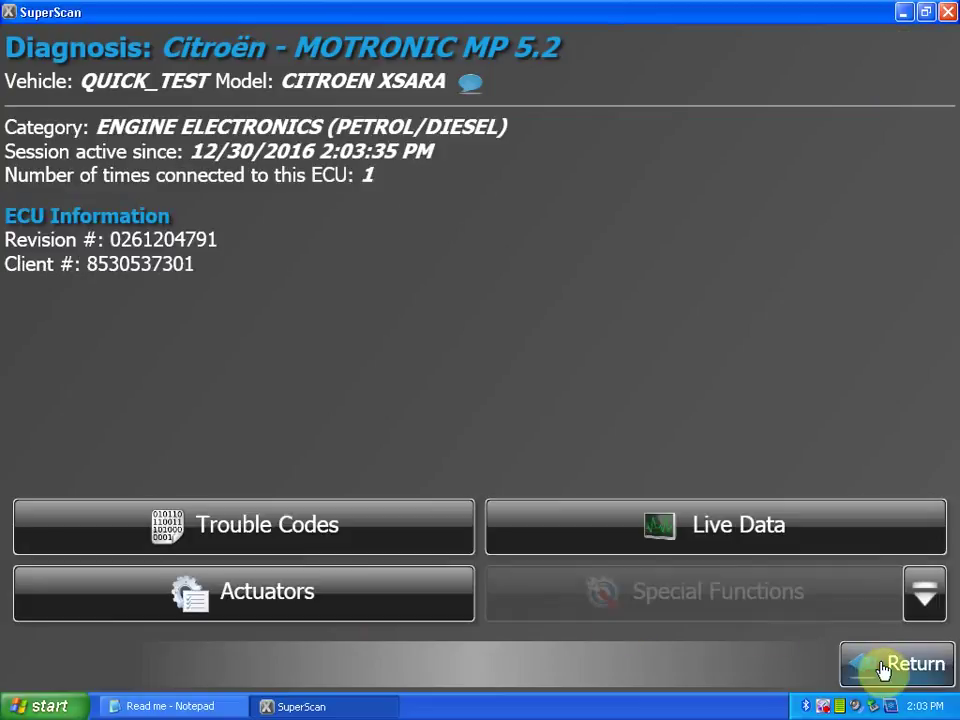
- Return three times to the main menu, then exit SuperScan and confirm quitting
click(884, 668)
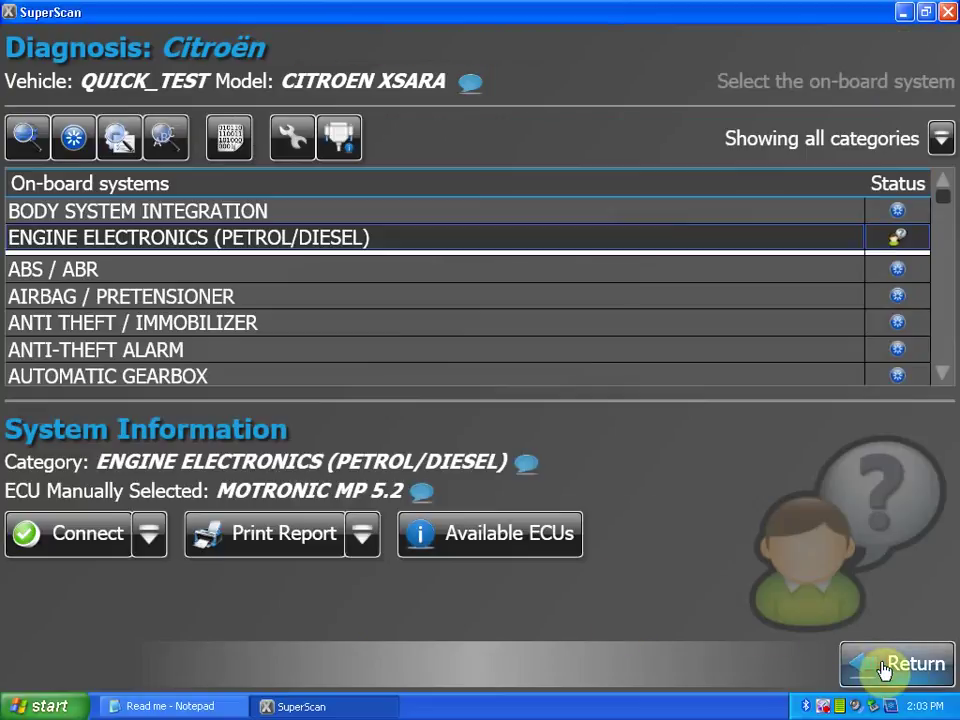
click(884, 668)
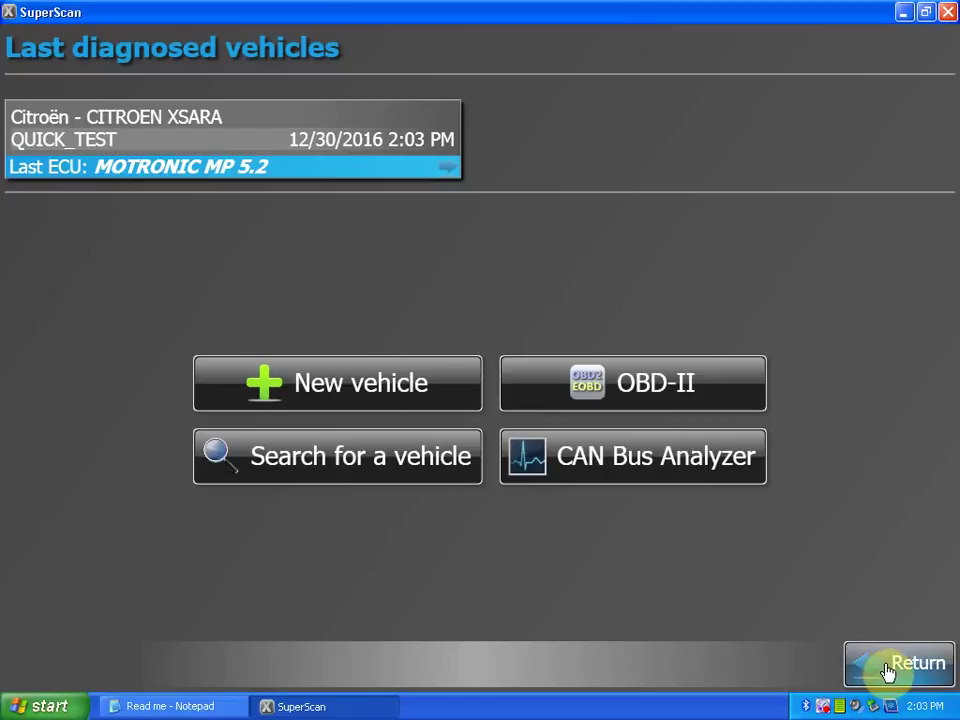
click(884, 668)
click(416, 592)
click(424, 384)
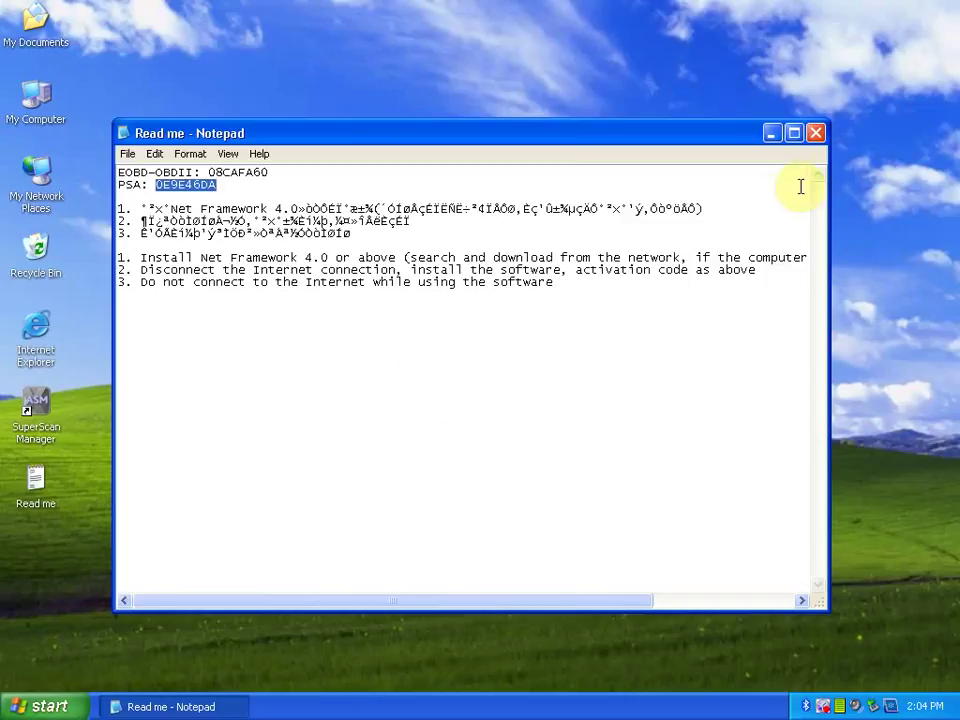